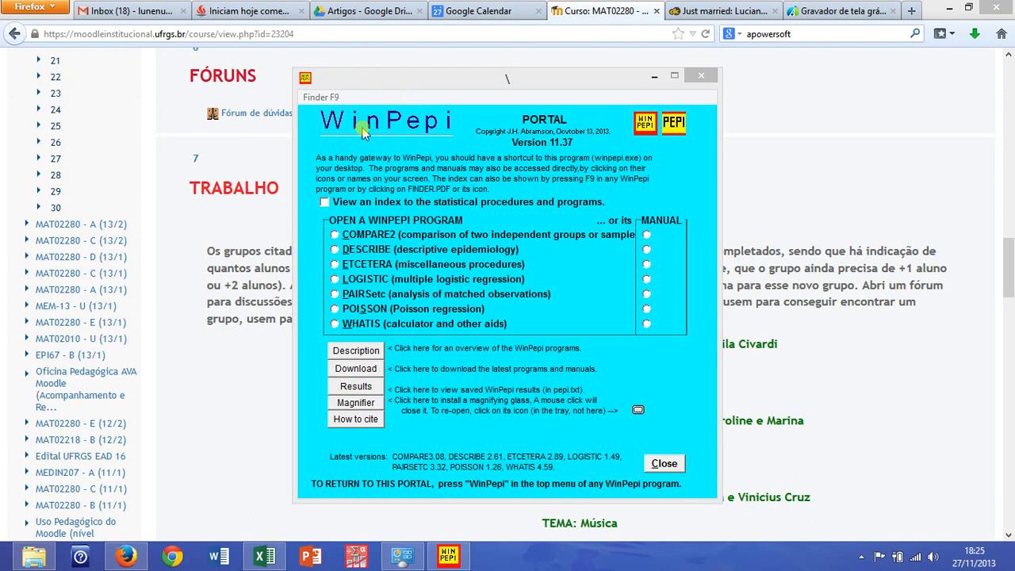
Look through the Moodle course's TRABALHO section, from the group themes down to the assignment files and links
click(262, 163)
scroll(284, 164, down, 2)
scroll(284, 164, down, 3)
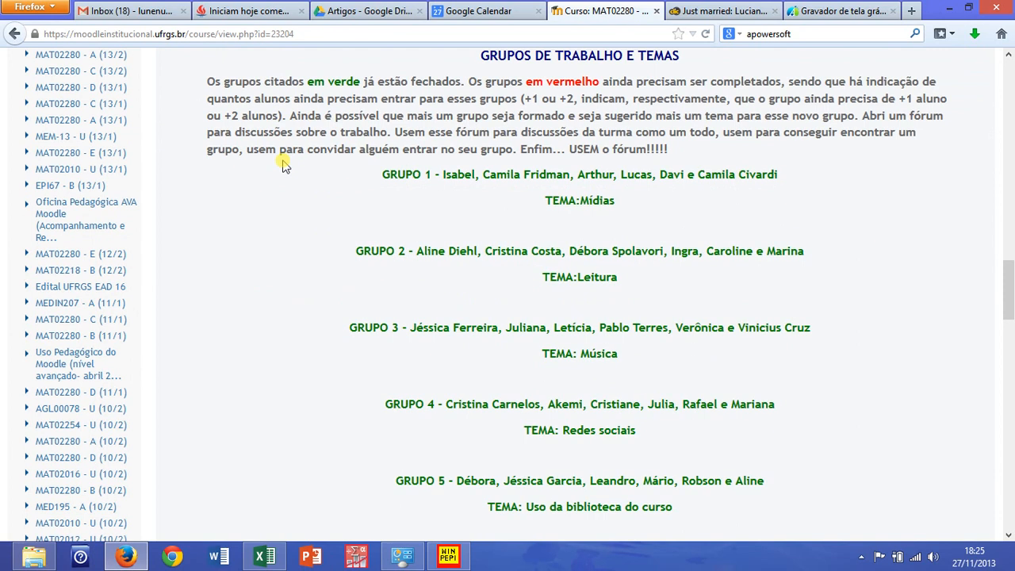
scroll(283, 162, up, 4)
scroll(278, 153, down, 2)
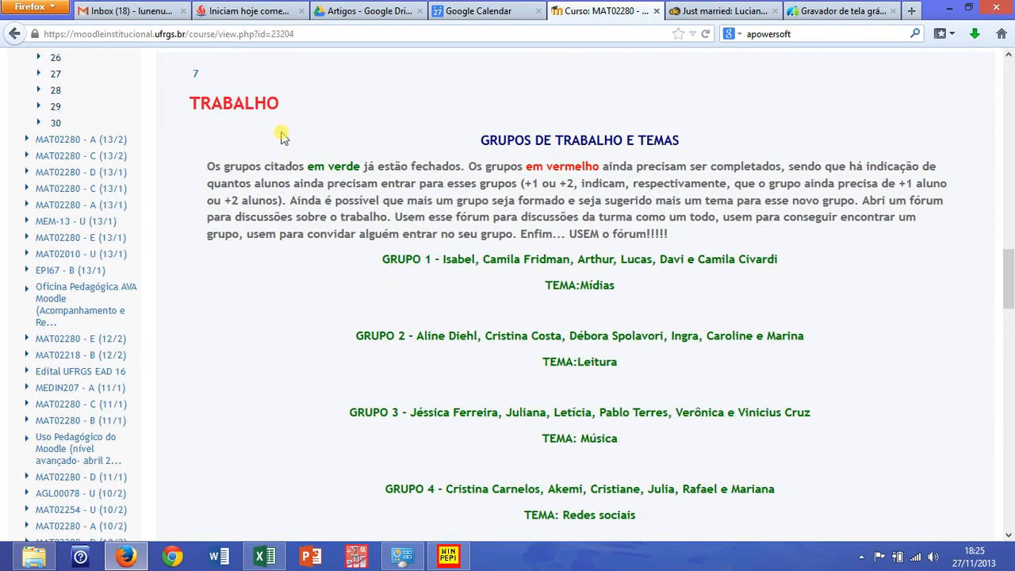
scroll(278, 163, down, 18)
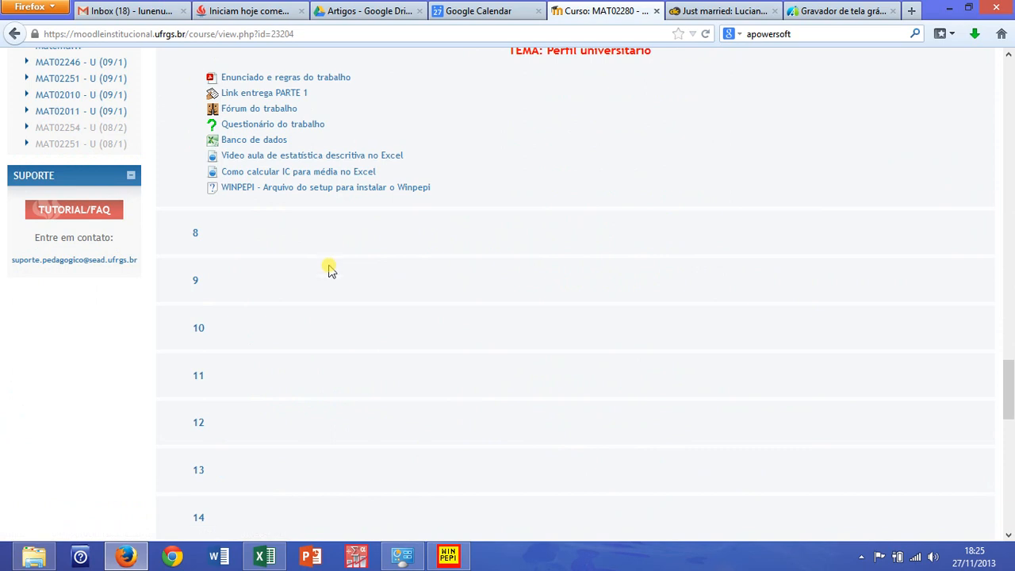
Switch to the WinPepi portal and open the COMPARE2 program's comparison of numerical observations
click(449, 555)
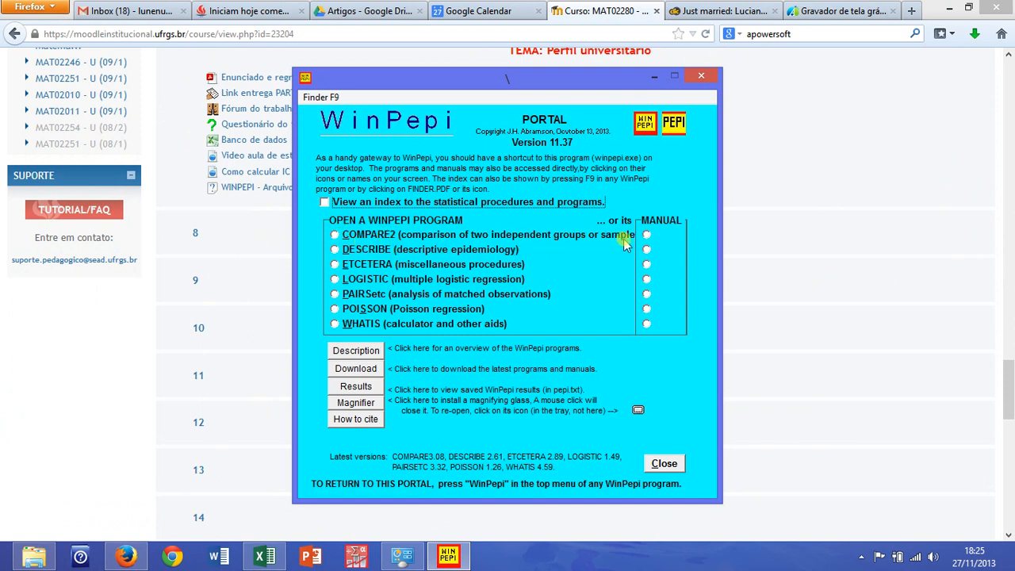
click(335, 235)
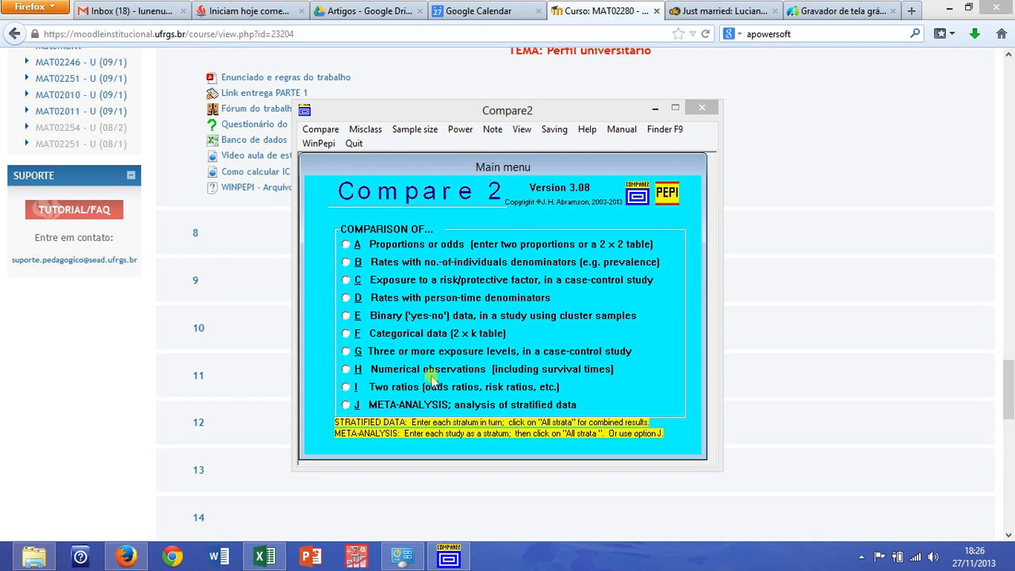
click(346, 369)
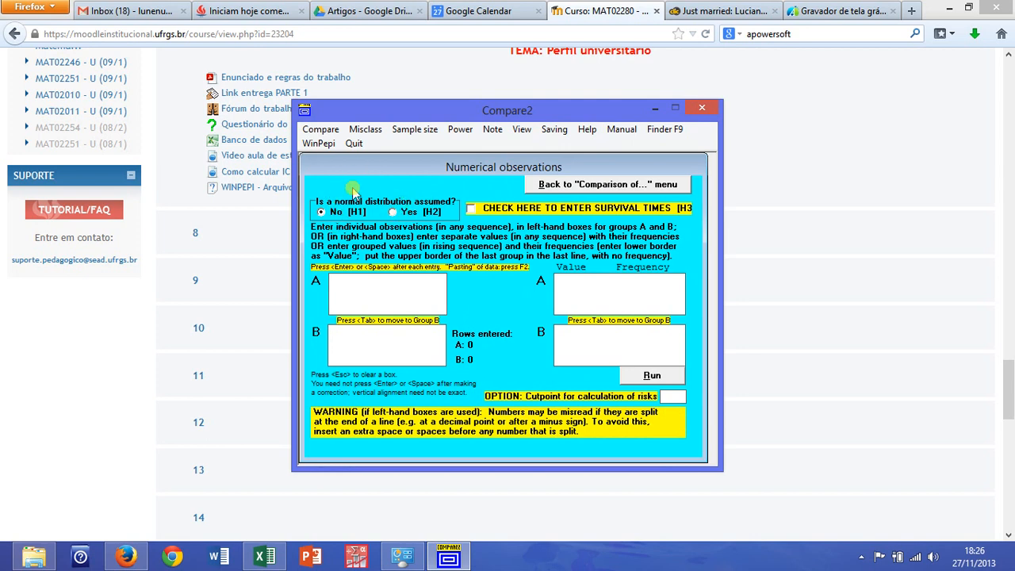
Set the comparison to assume a normal distribution (H2) and to accept mean values as input
mouse_move(380, 225)
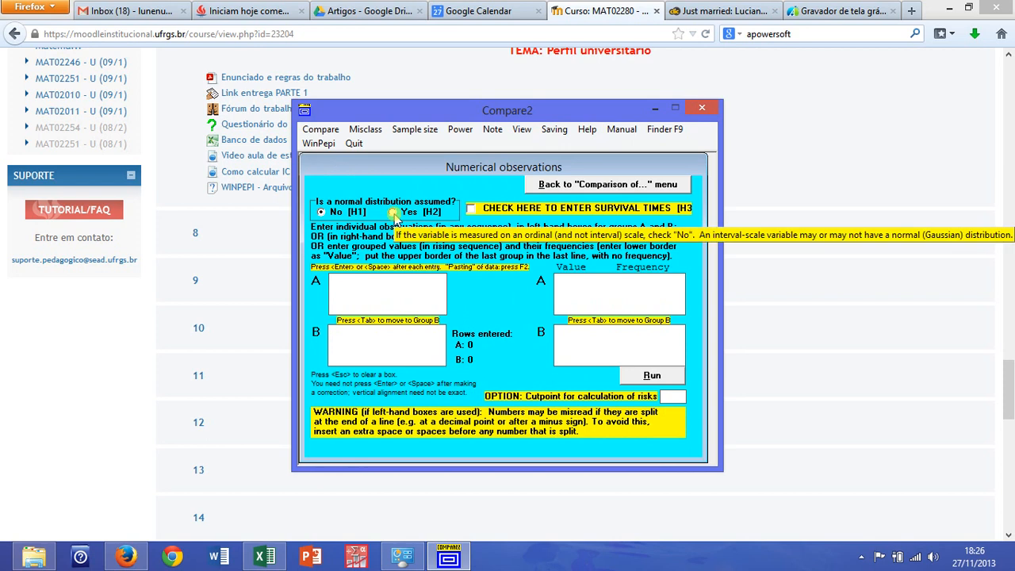
click(393, 212)
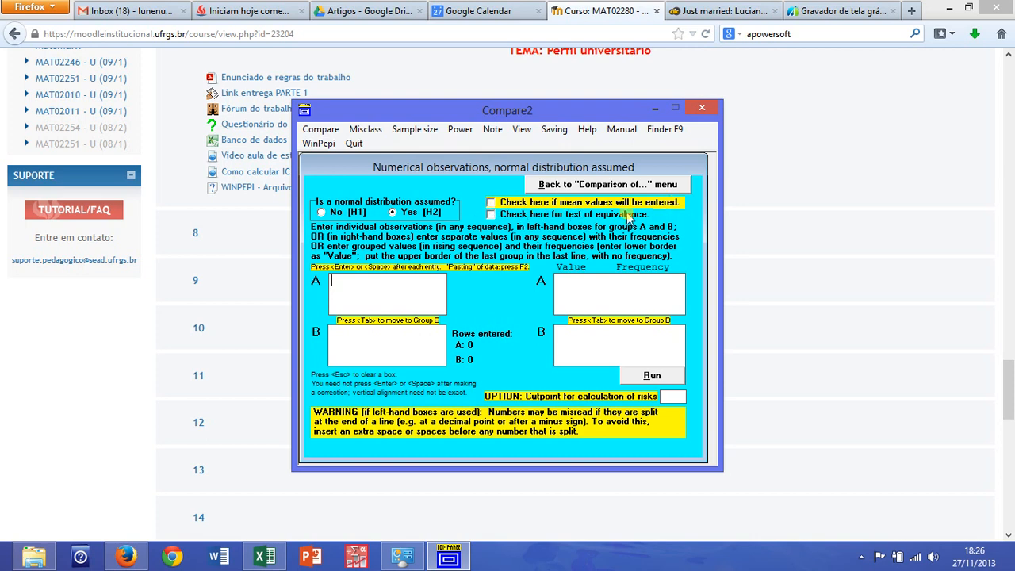
click(491, 203)
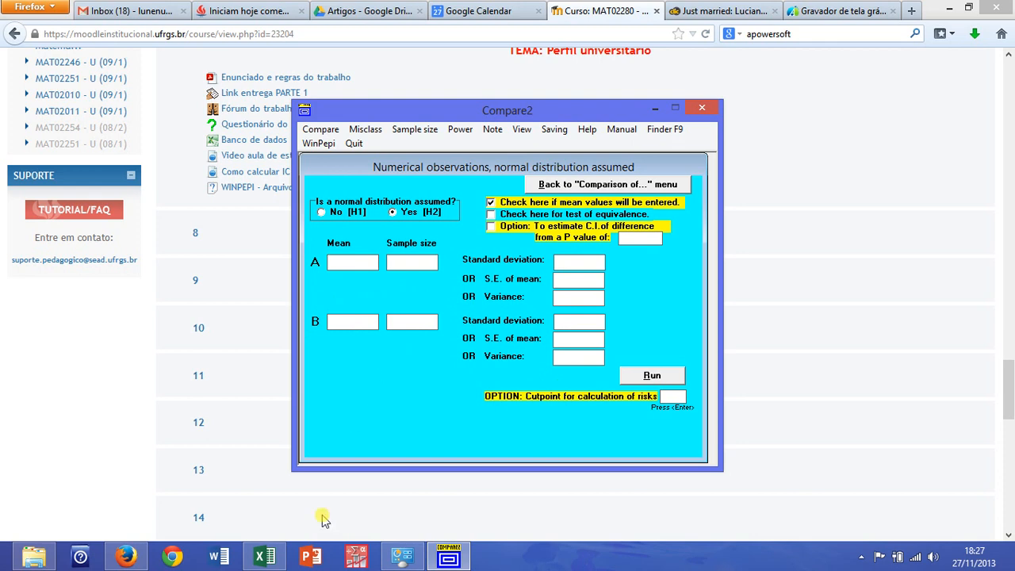
Switch to the Banco de dados MAT02280 workbook in Excel and turn on filtering for its column headers
click(264, 558)
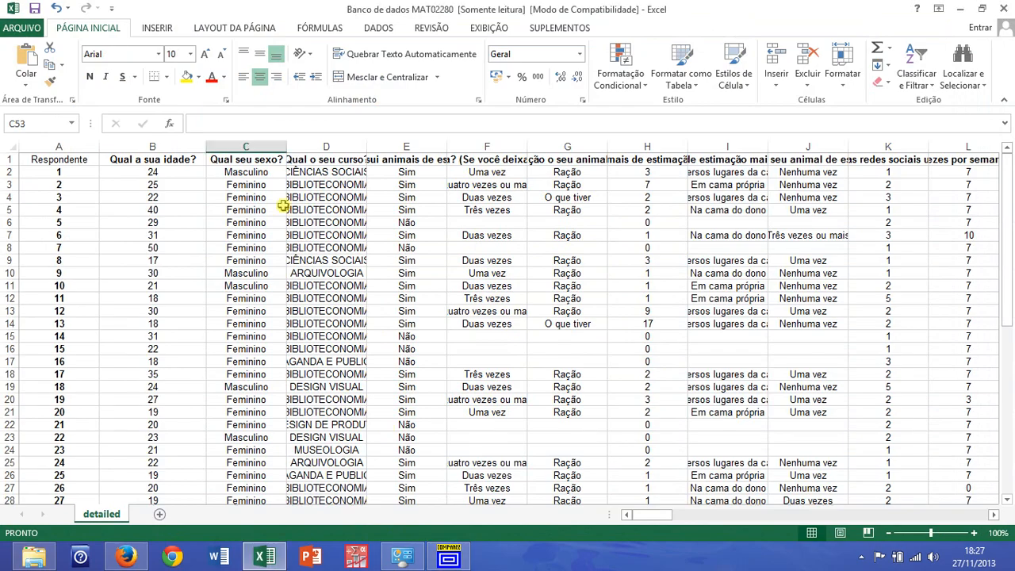
click(170, 173)
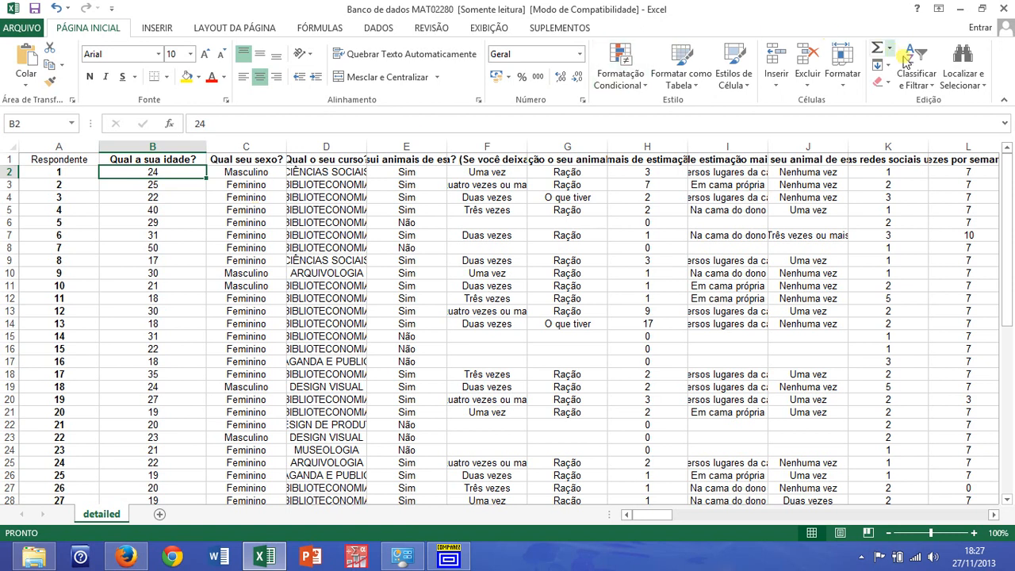
click(930, 71)
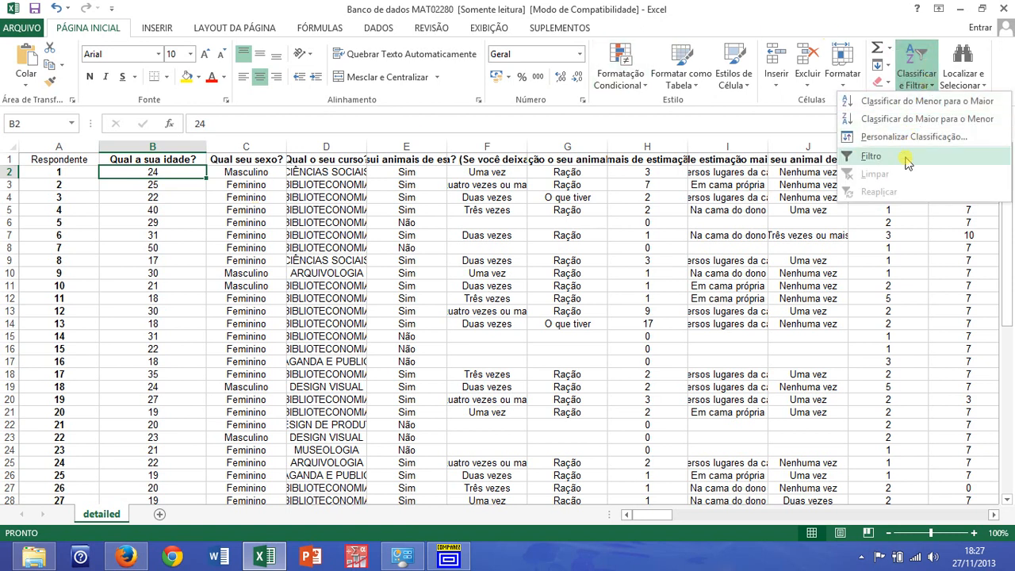
click(906, 157)
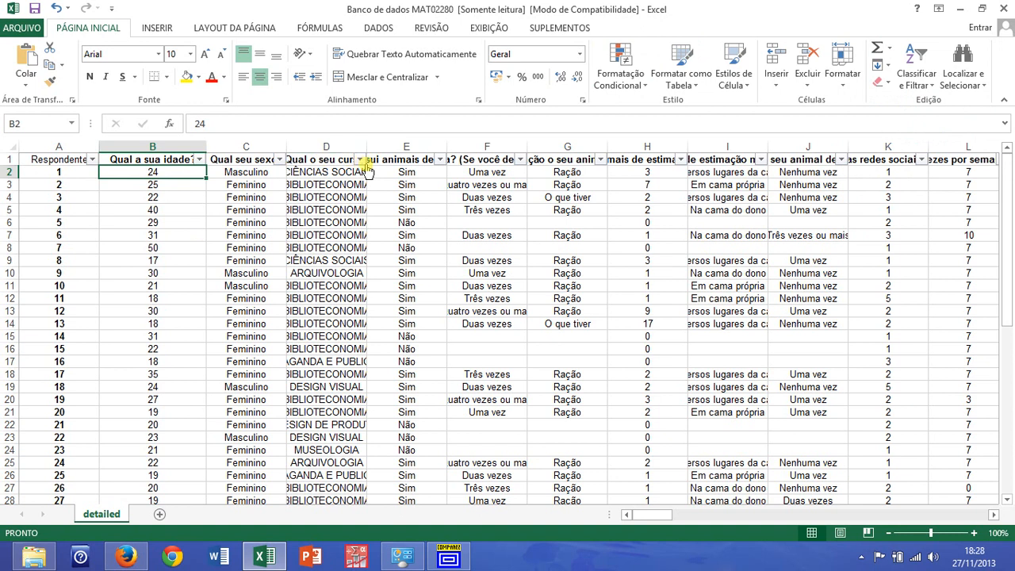
Filter the "Qual seu sexo?" column to show only Feminino respondents
click(280, 159)
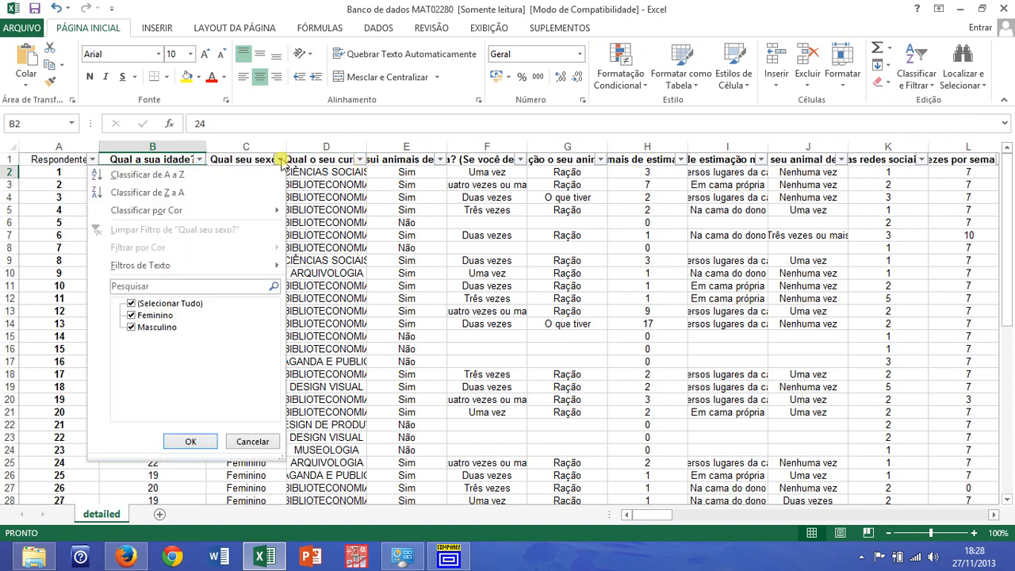
click(131, 304)
click(132, 315)
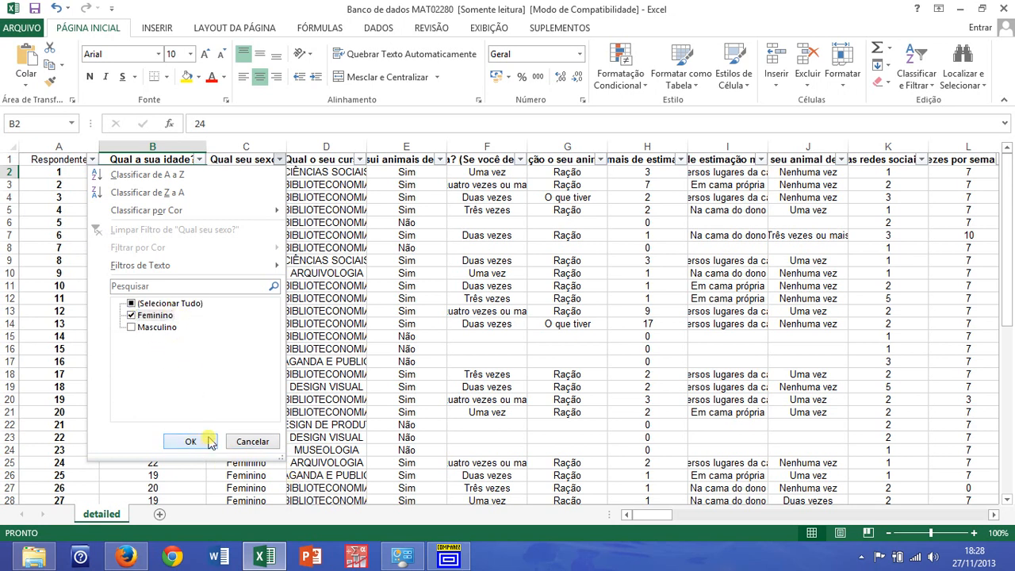
click(192, 442)
Insert the statistical function MÉDIA in cell B48, below the age column
scroll(204, 279, down, 1)
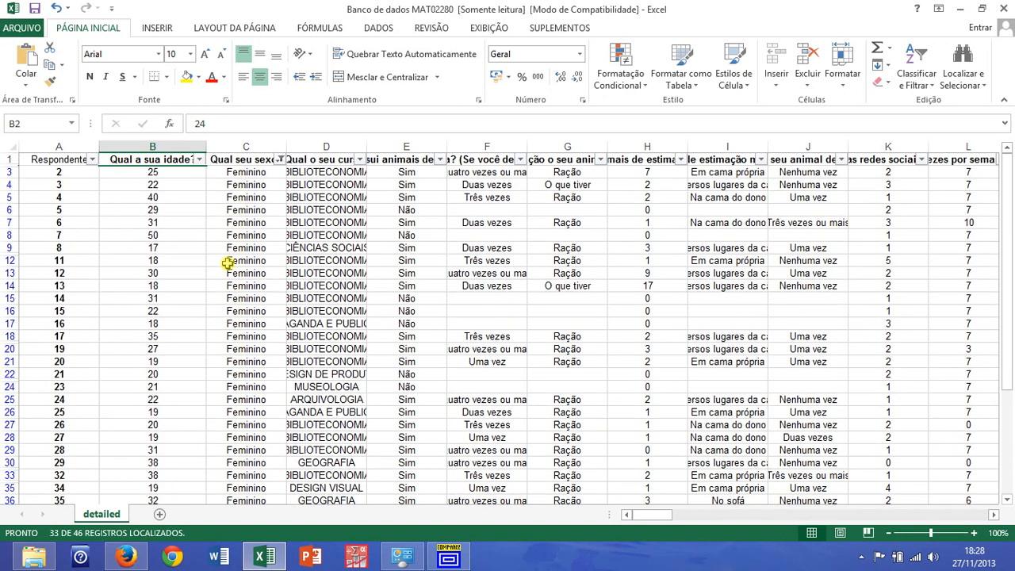
scroll(261, 177, down, 4)
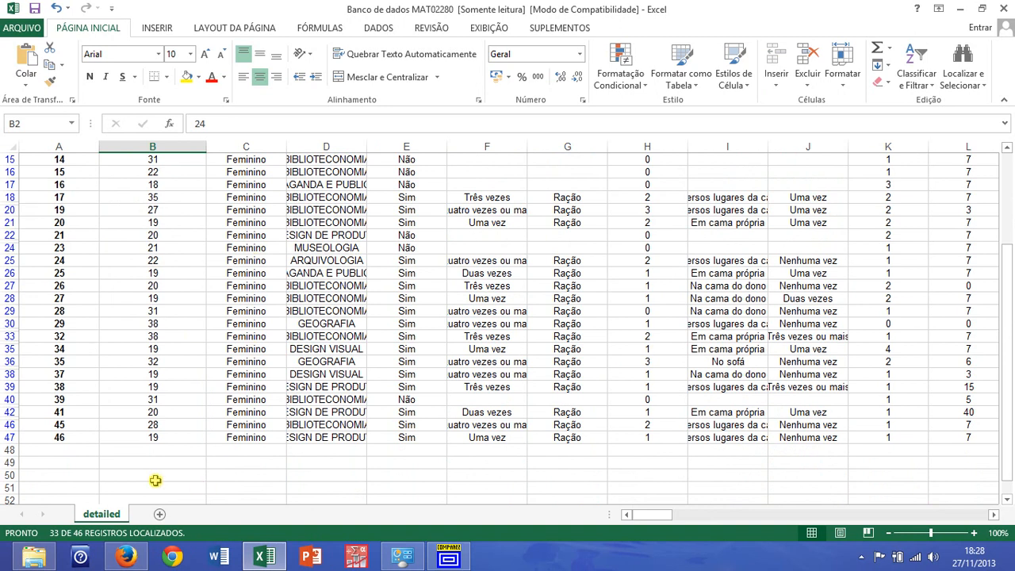
click(165, 450)
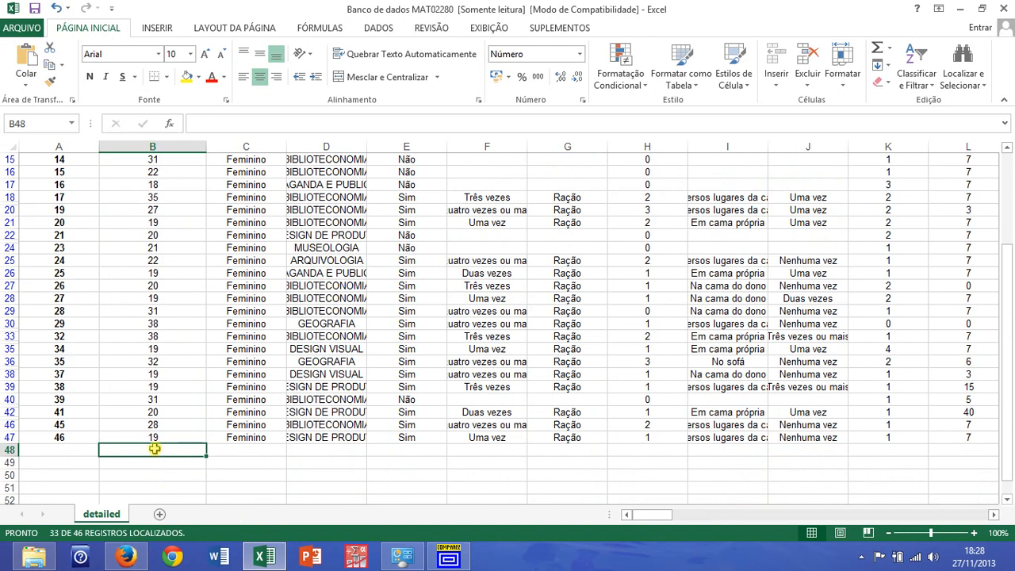
click(321, 31)
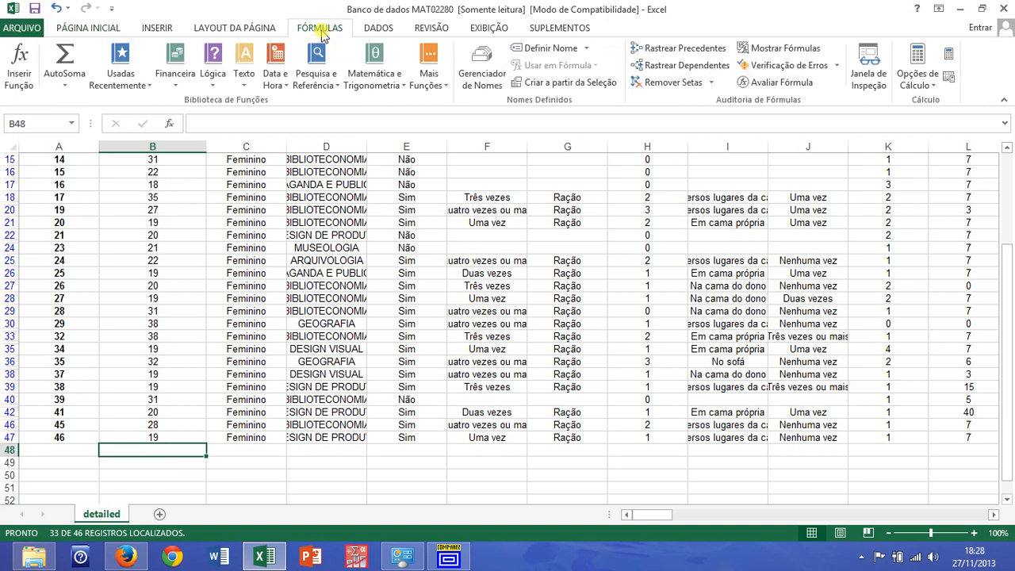
click(443, 82)
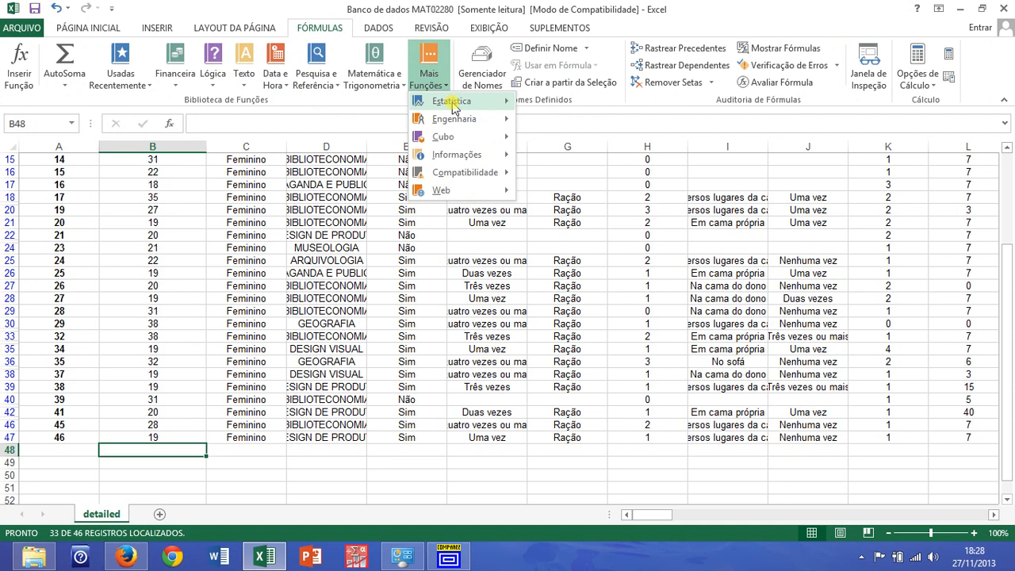
mouse_move(454, 106)
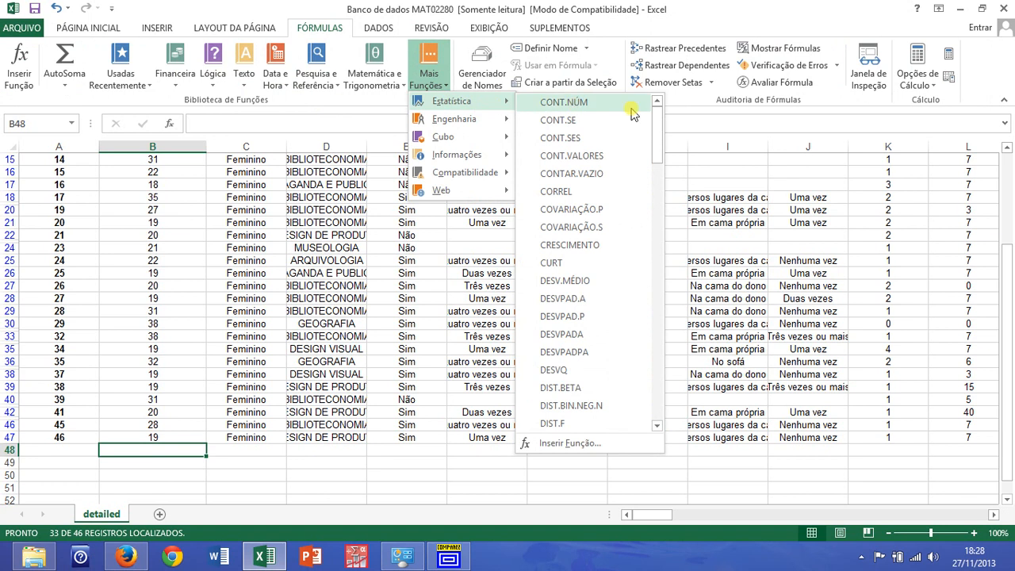
drag(658, 118, 654, 316)
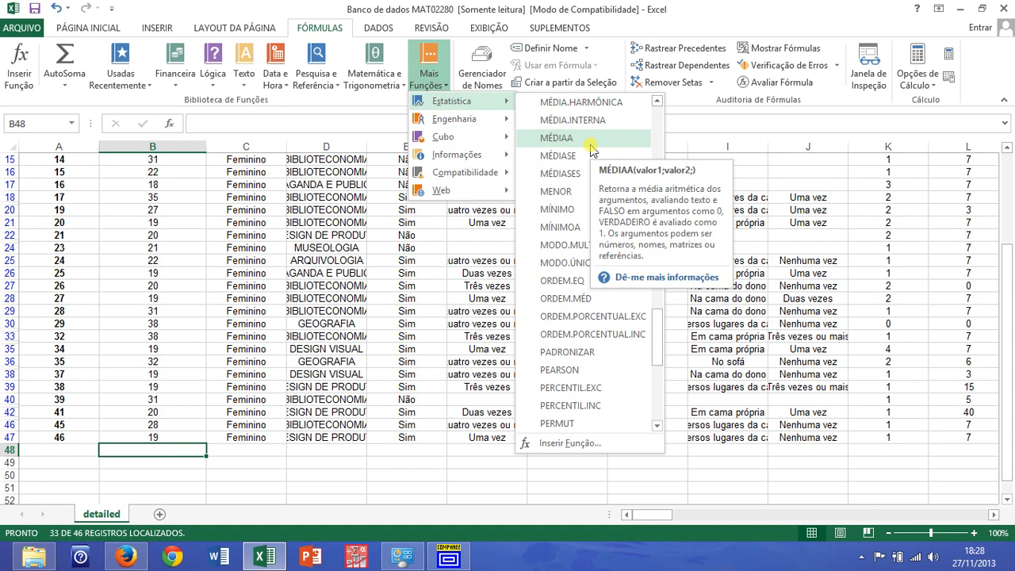
click(657, 101)
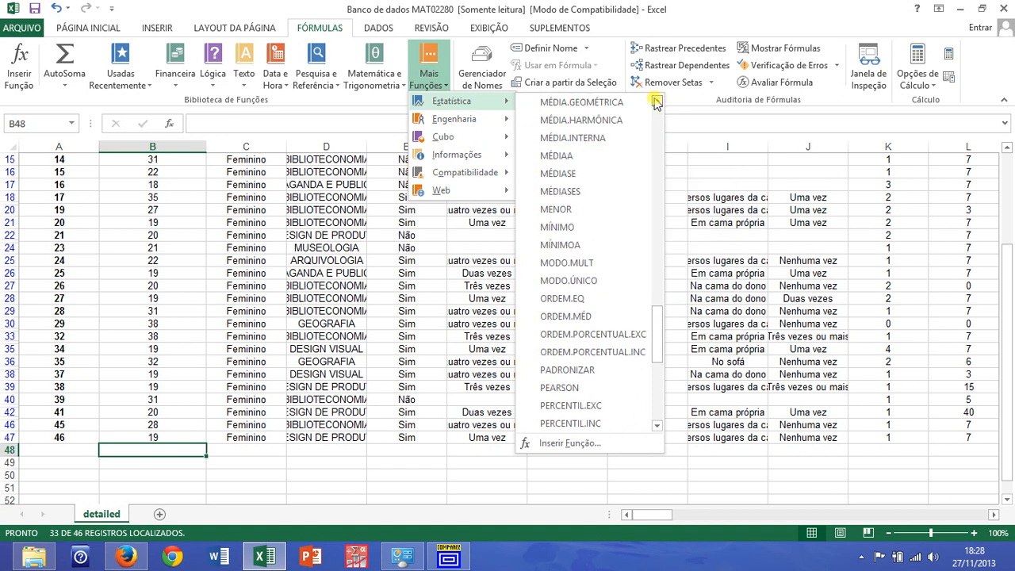
click(657, 101)
click(657, 100)
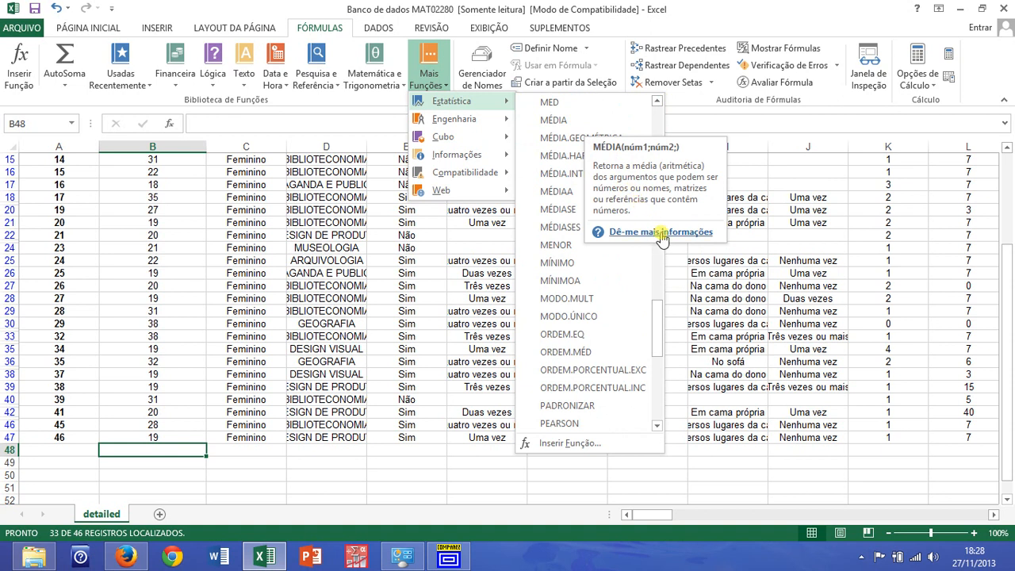
click(553, 119)
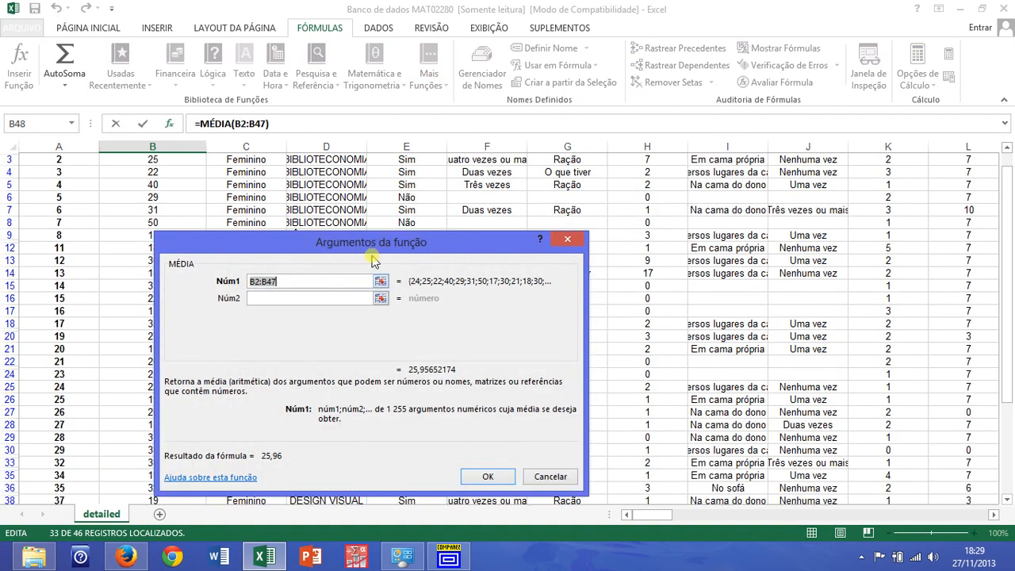
Set the MÉDIA function's first argument to the range B3:B47 and accept the formula
drag(361, 246, 654, 71)
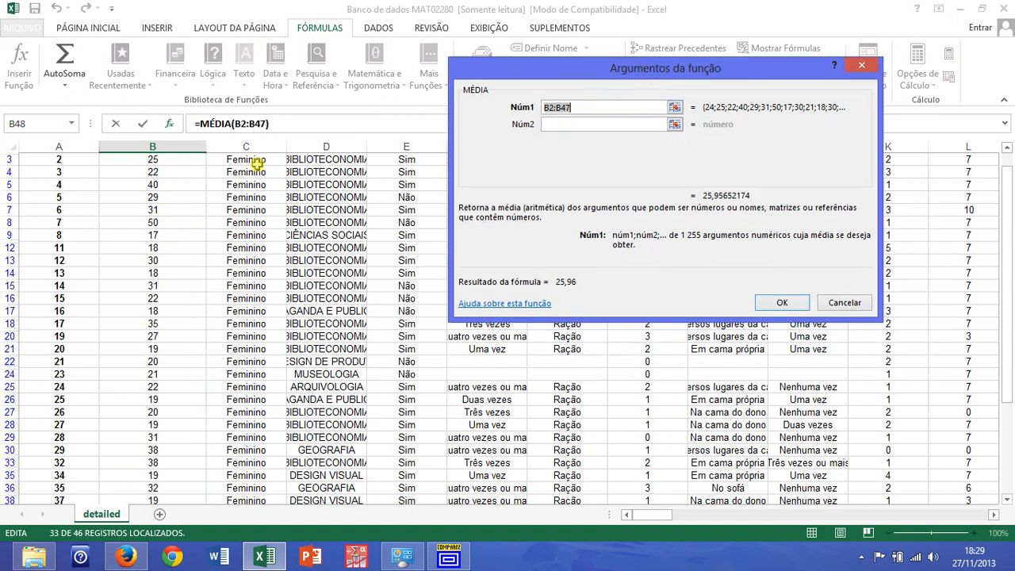
drag(178, 162, 164, 448)
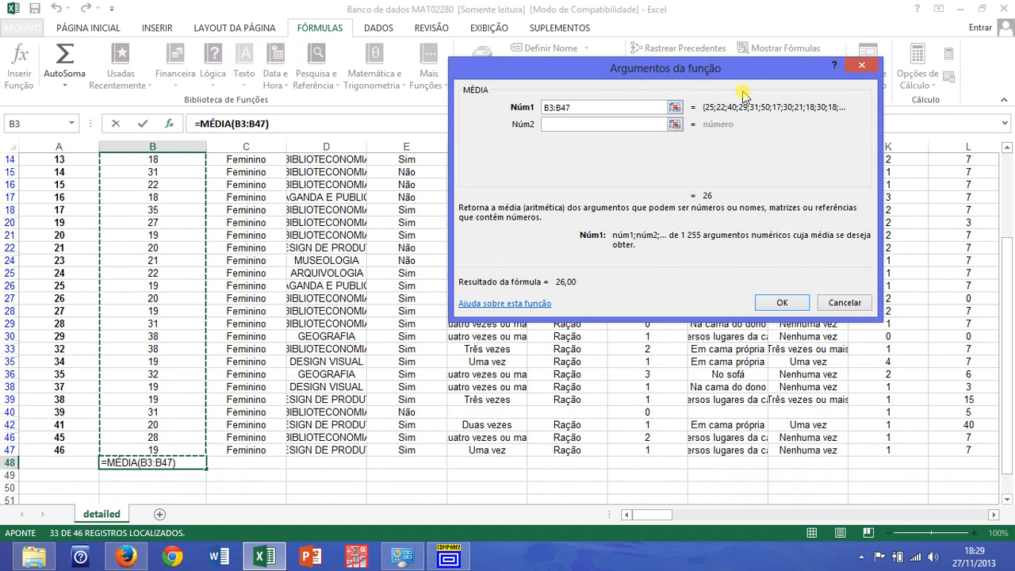
scroll(138, 207, up, 5)
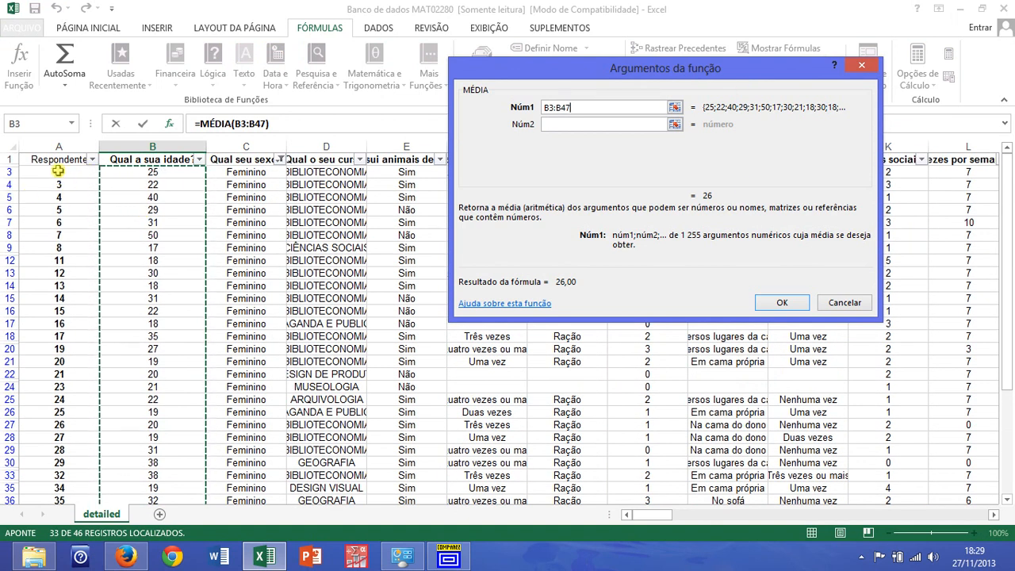
scroll(176, 344, down, 4)
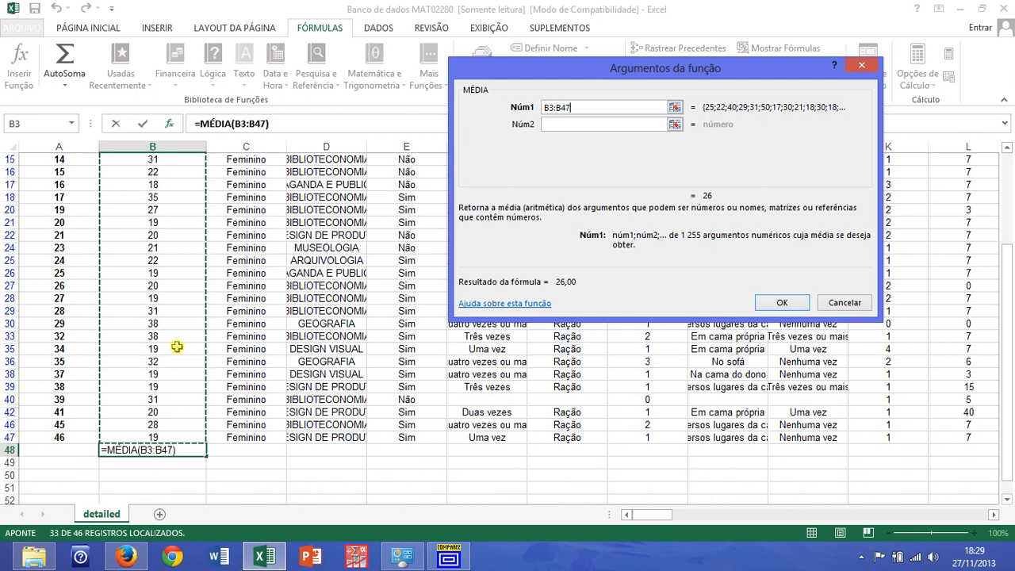
click(782, 302)
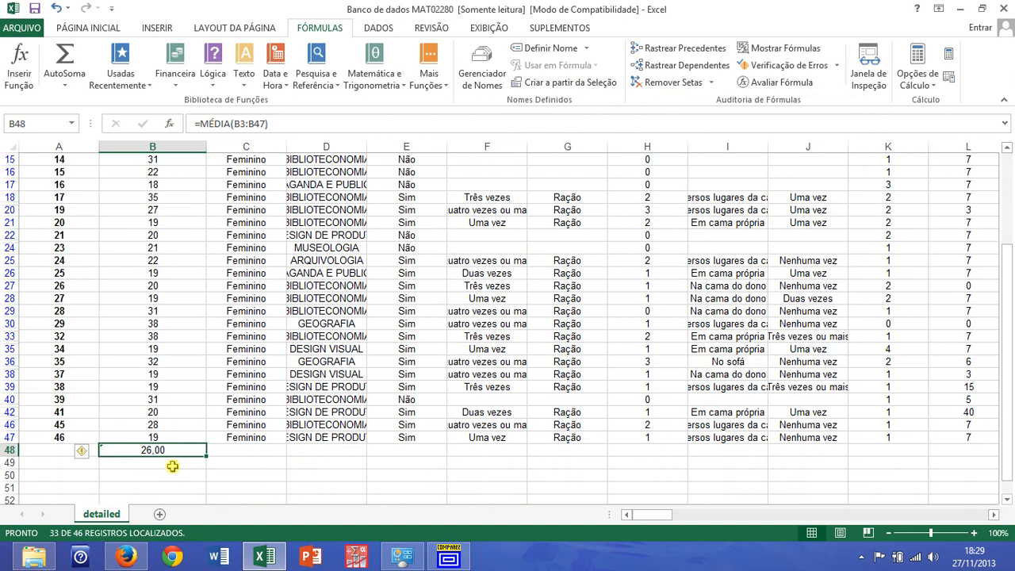
Insert the statistical function DESVPAD.A in cell B49, directly below the female age mean
click(173, 463)
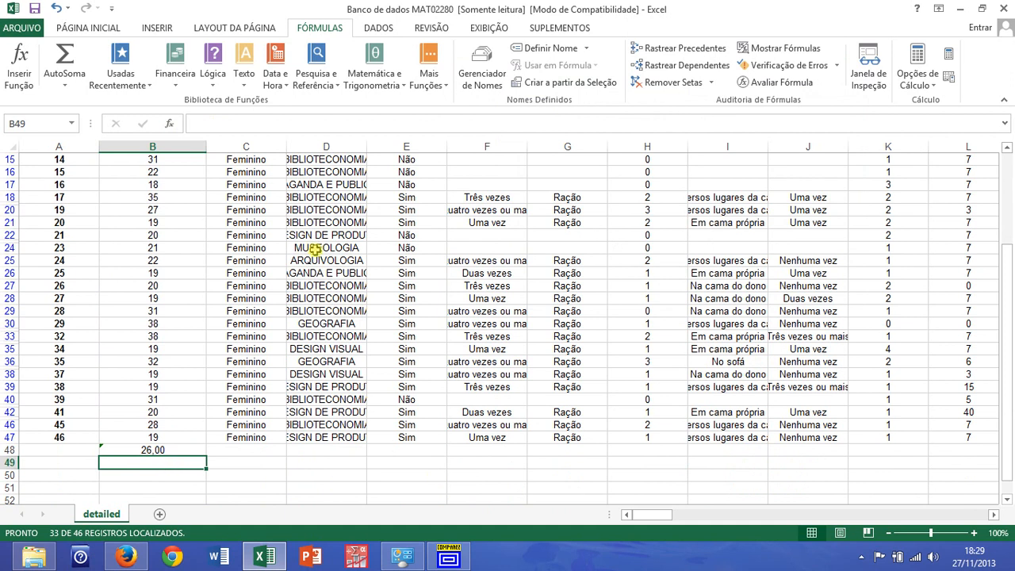
click(430, 76)
mouse_move(444, 101)
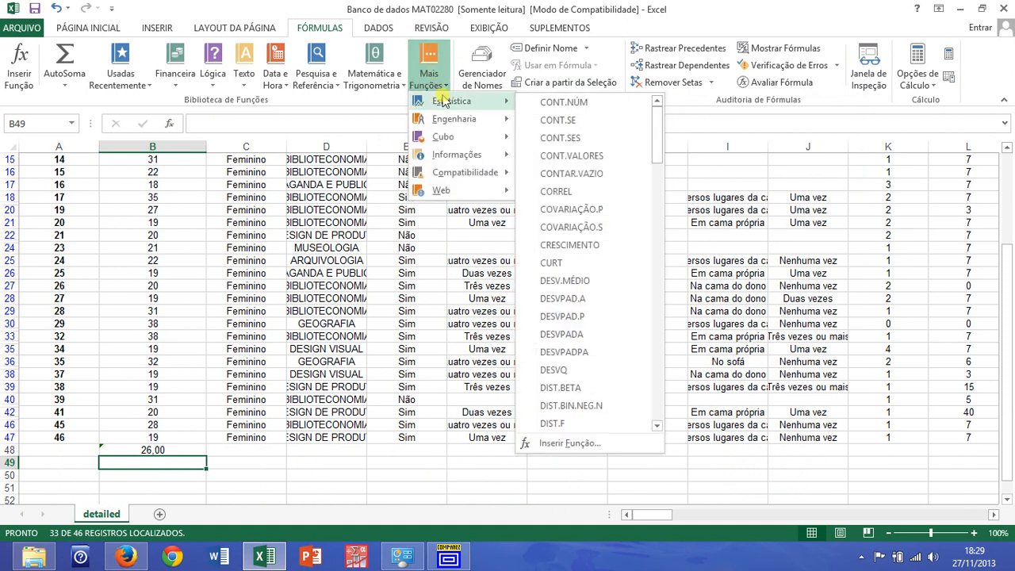
drag(657, 116, 660, 143)
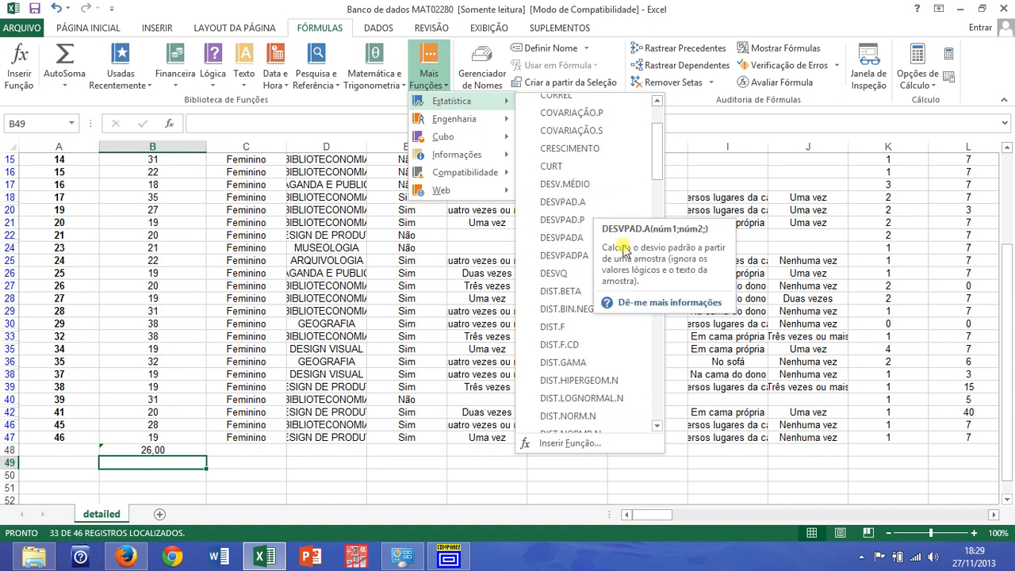
click(585, 204)
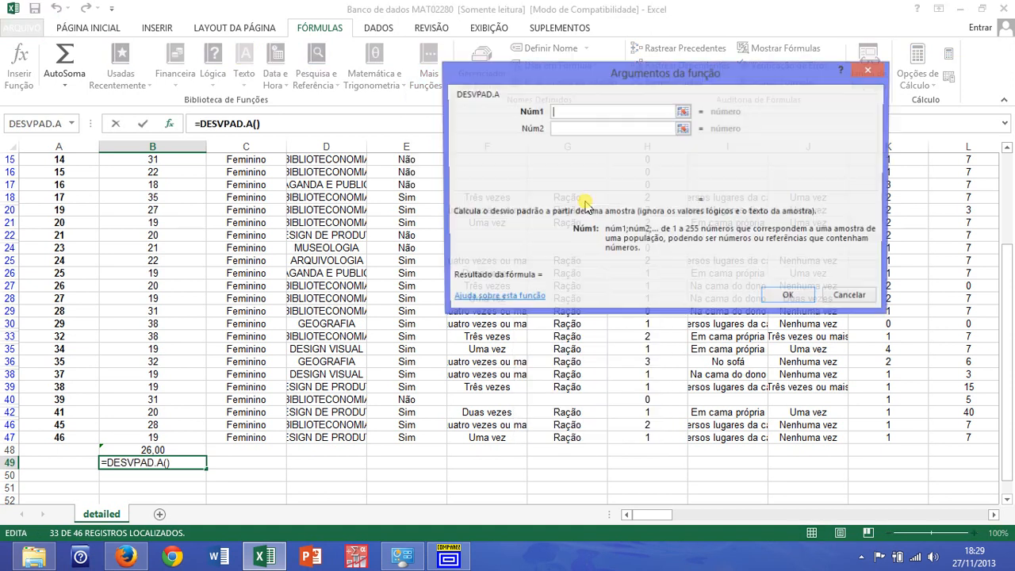
Set the first argument of DESVPAD.A in B49 to the range B3:B47 and accept the formula
click(683, 112)
scroll(238, 256, up, 4)
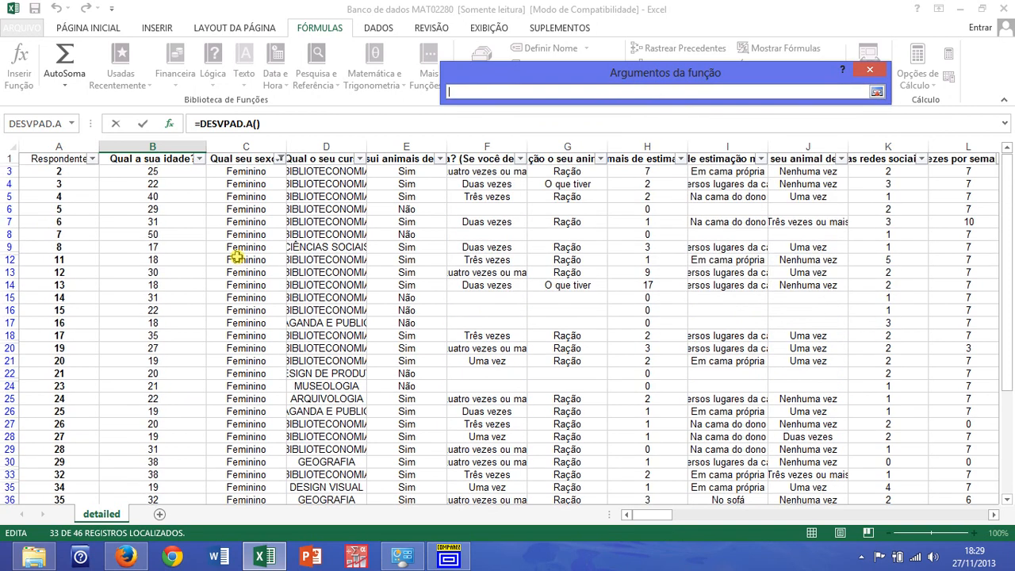
drag(160, 173, 170, 472)
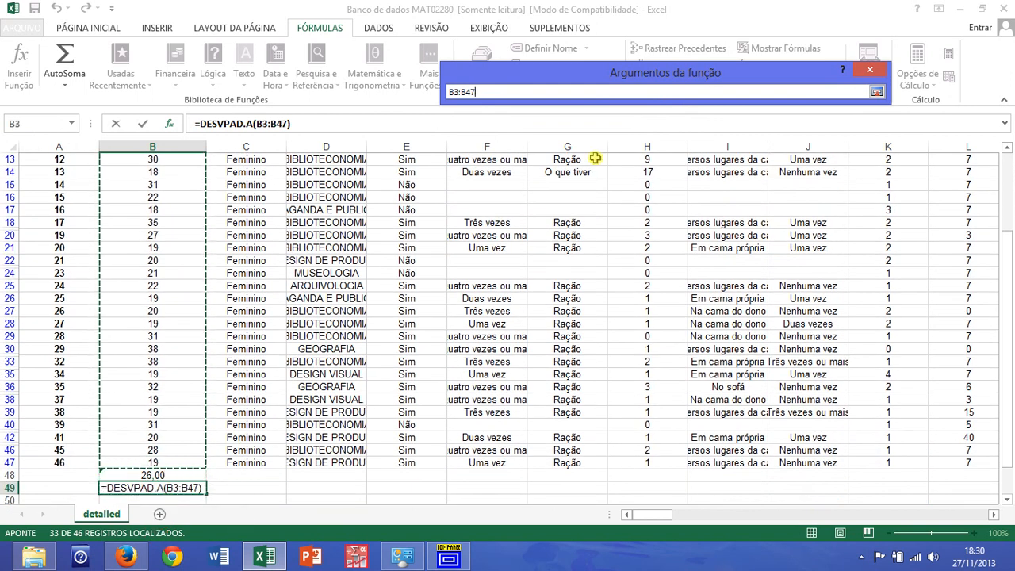
key(Return)
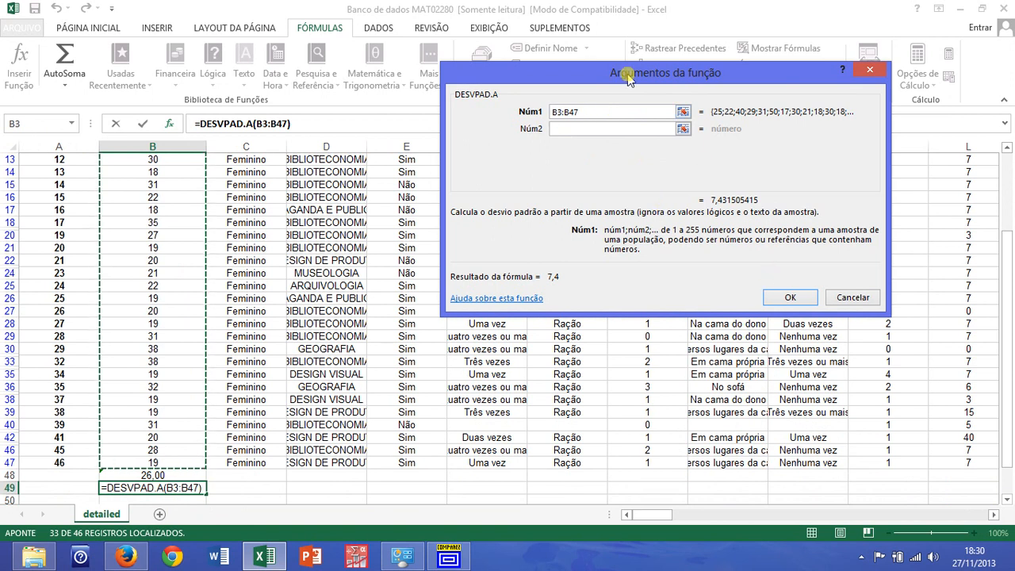
click(812, 302)
scroll(159, 334, down, 1)
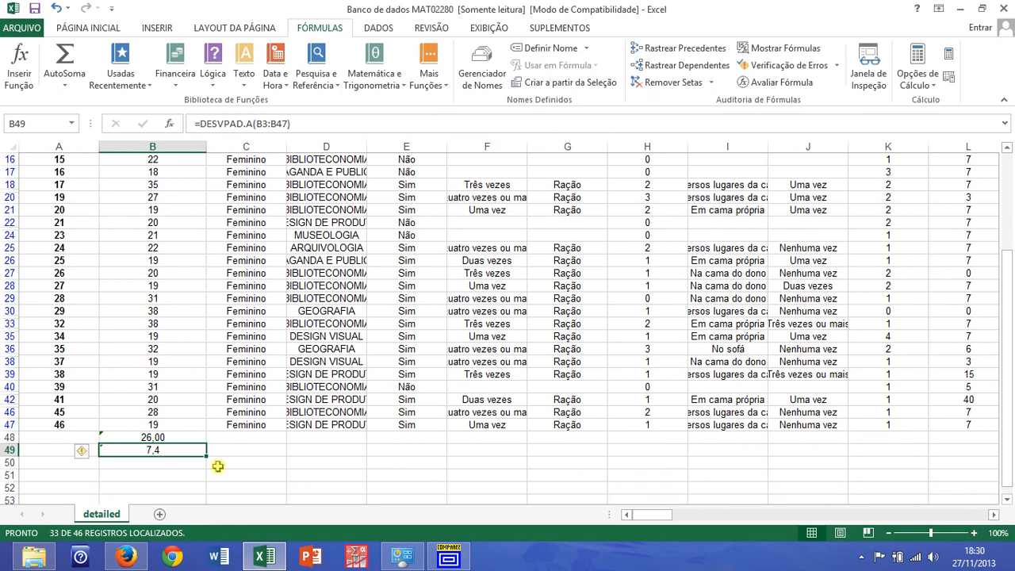
Count the Feminino entries by selecting C3:C47, and enter group A in Compare2 with mean 26, sample size 33 and standard deviation 7.4
scroll(238, 459, up, 5)
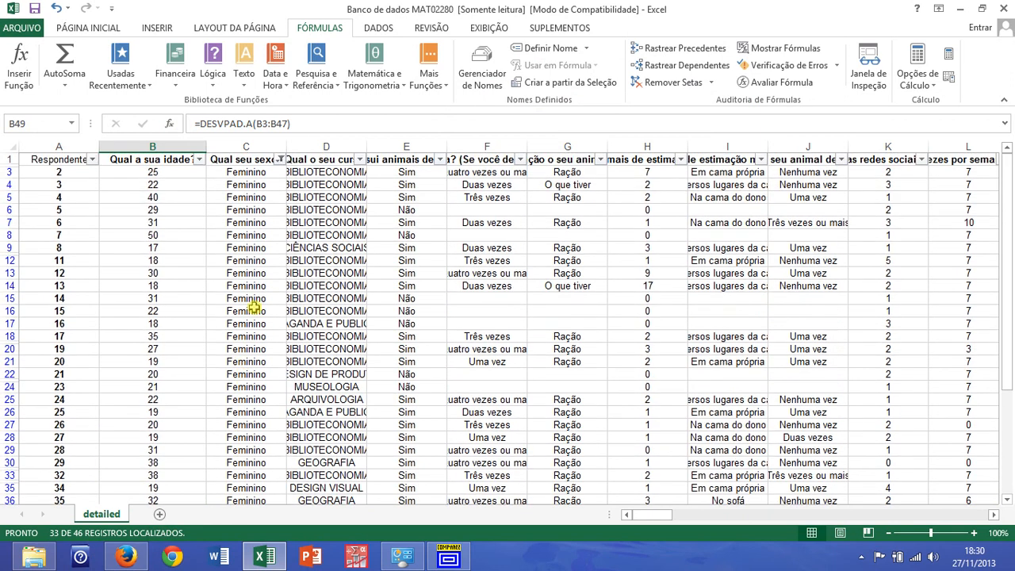
drag(247, 173, 240, 444)
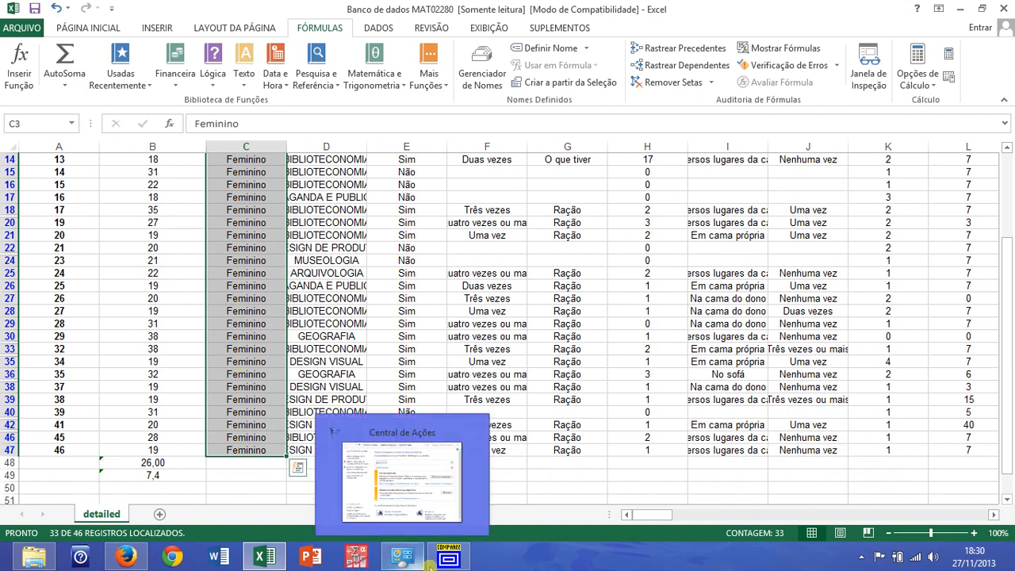
mouse_move(457, 562)
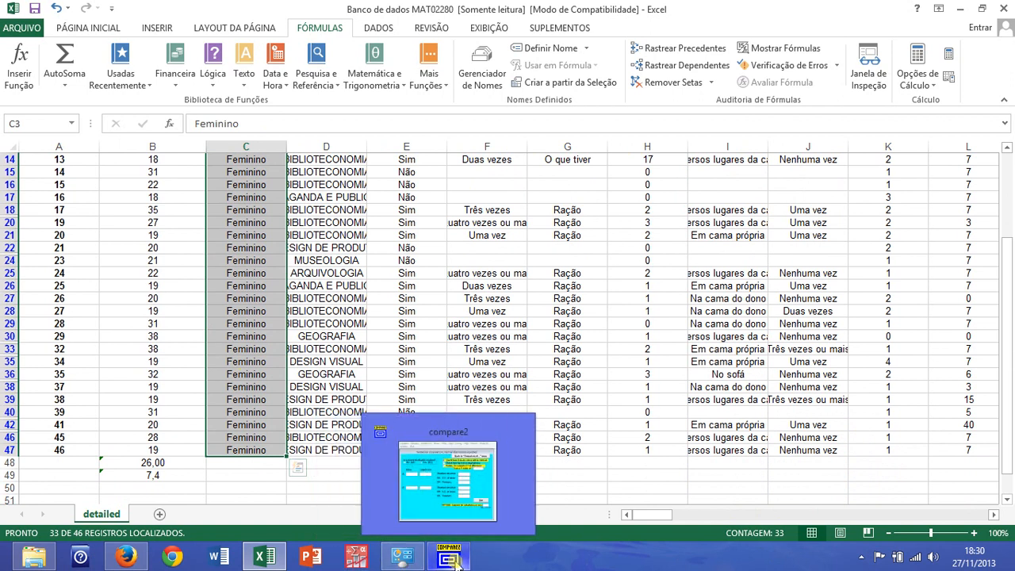
click(456, 560)
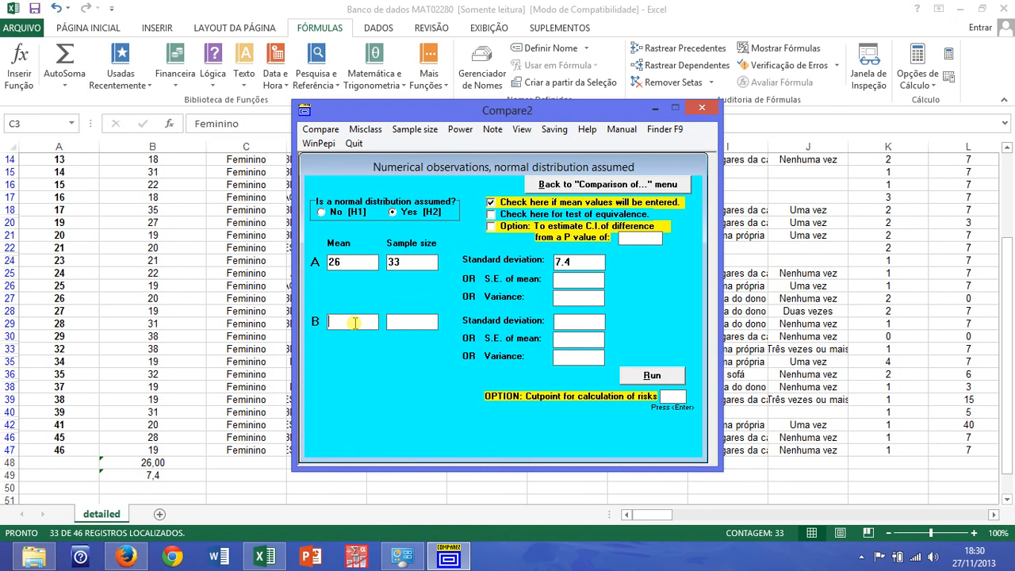
Switch back to Excel, filter the "Qual seu sexo?" column to Masculino only, and select C2:C45 to count the male respondents
click(307, 484)
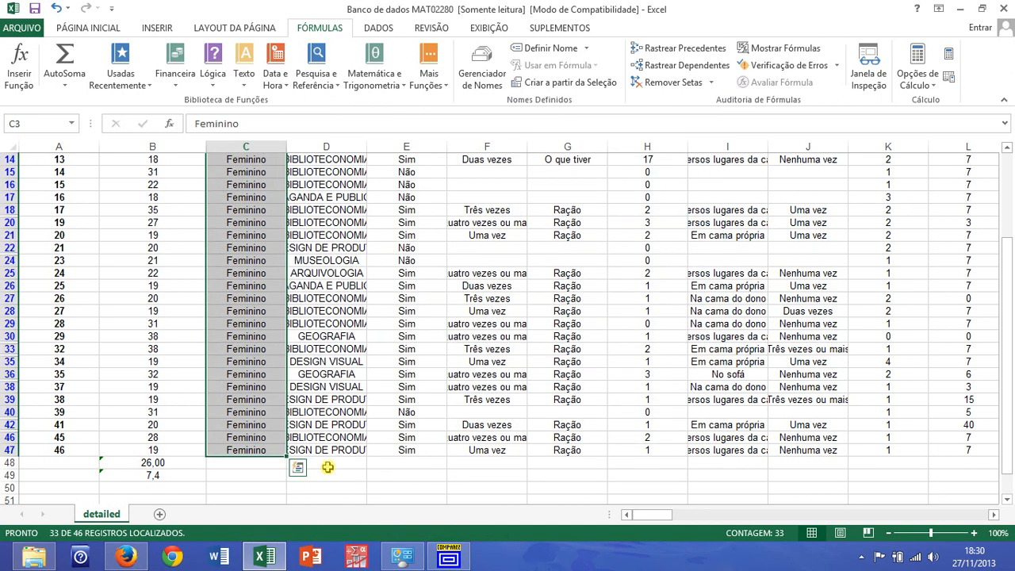
scroll(326, 465, up, 4)
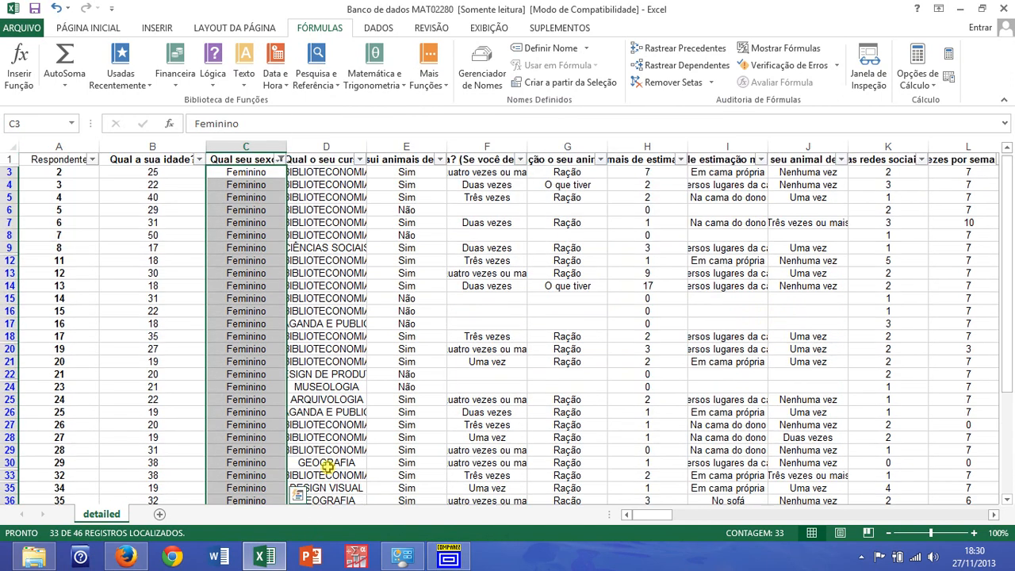
click(279, 160)
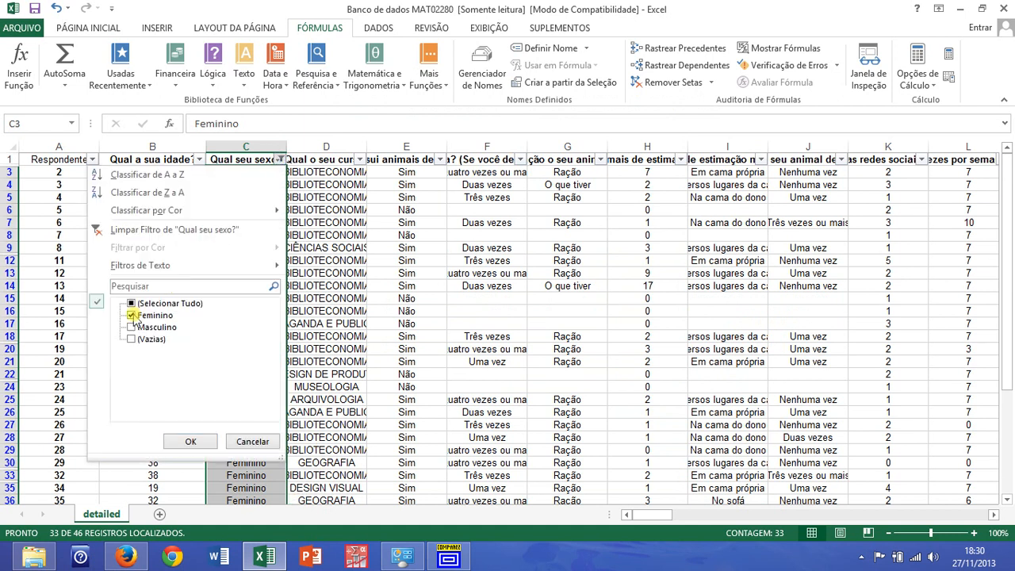
click(132, 316)
click(132, 327)
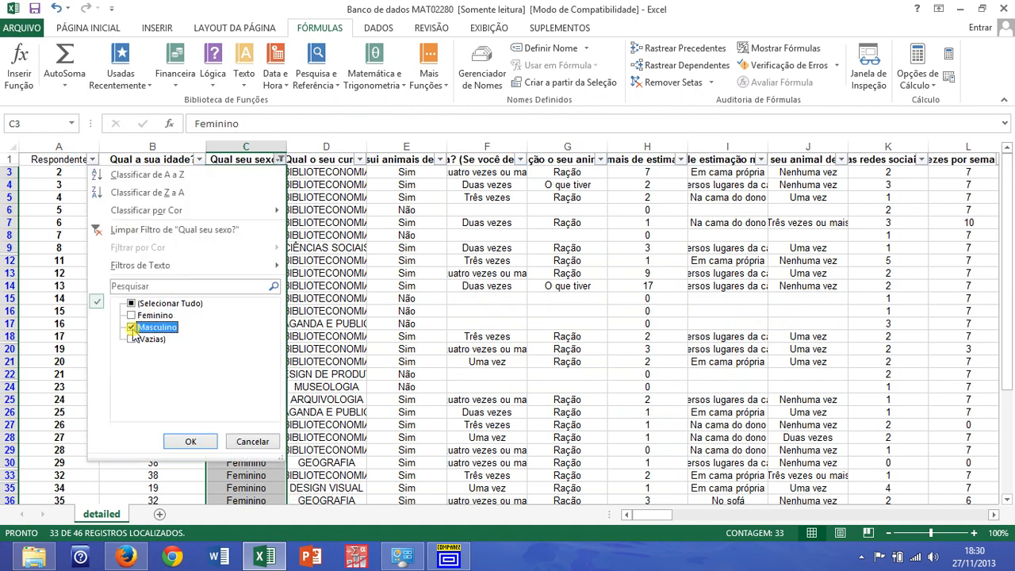
click(196, 442)
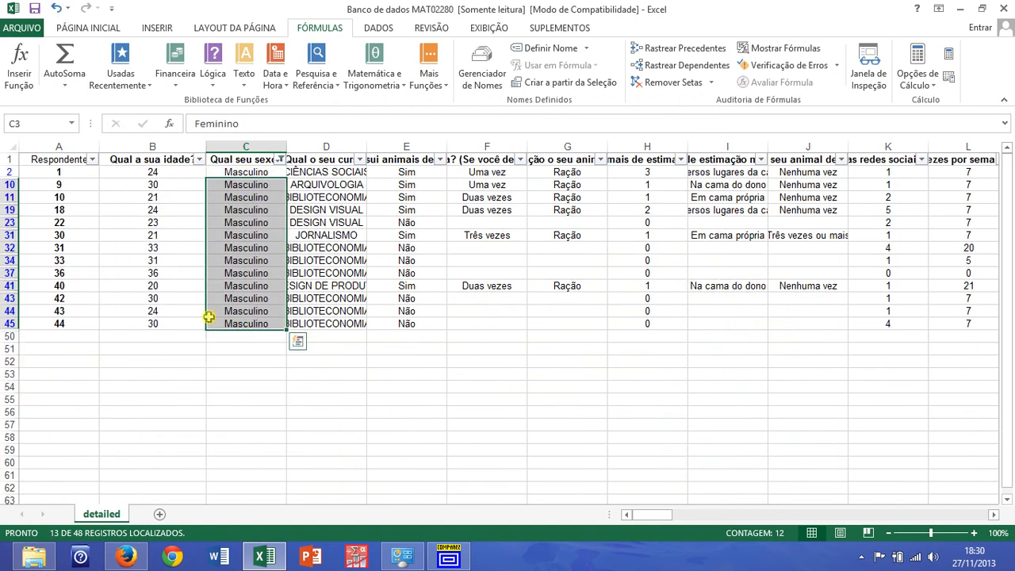
click(203, 371)
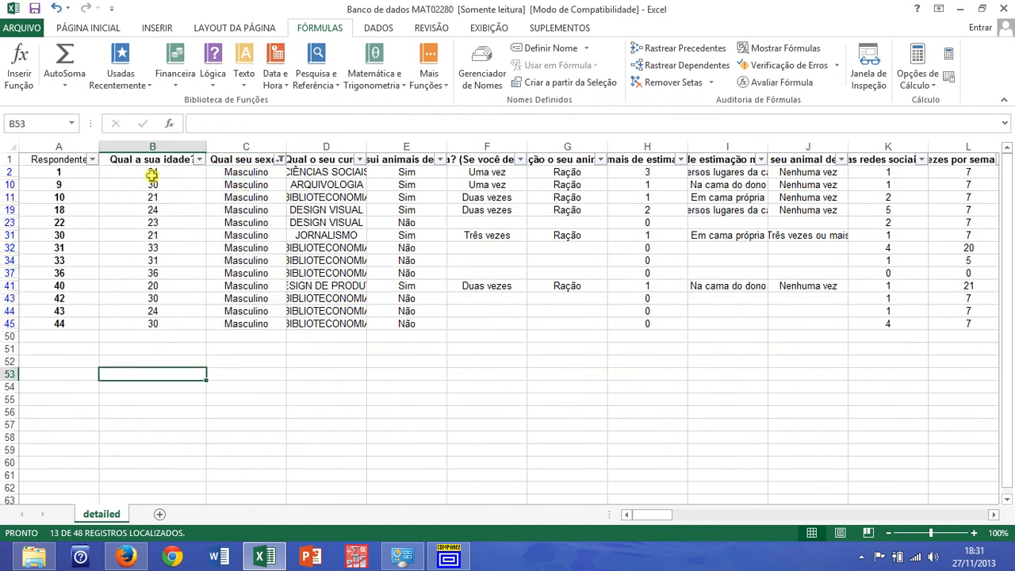
drag(248, 172, 270, 327)
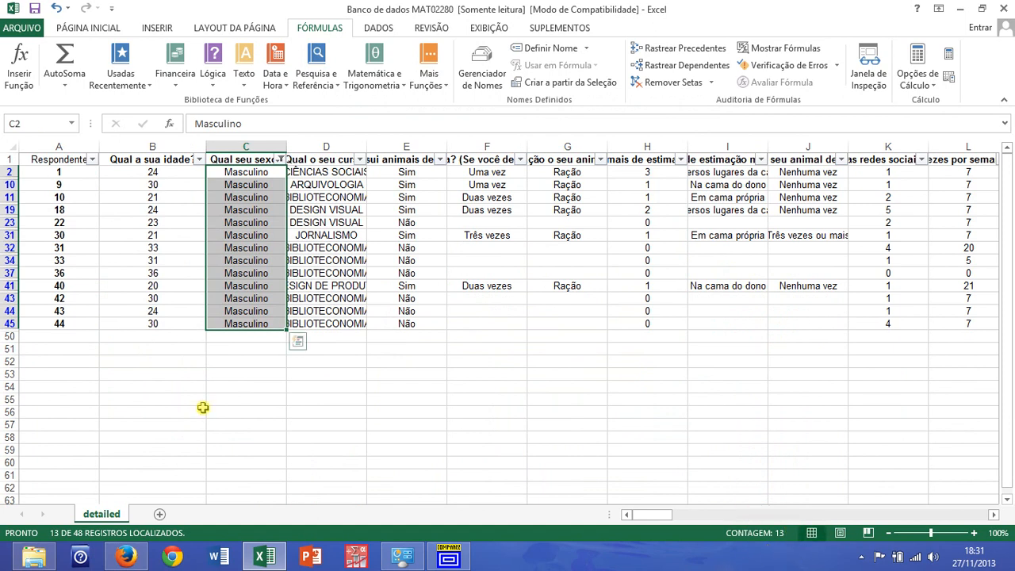
Insert the statistical function MÉDIA in cell B50, below the male respondents' ages
click(168, 338)
click(429, 79)
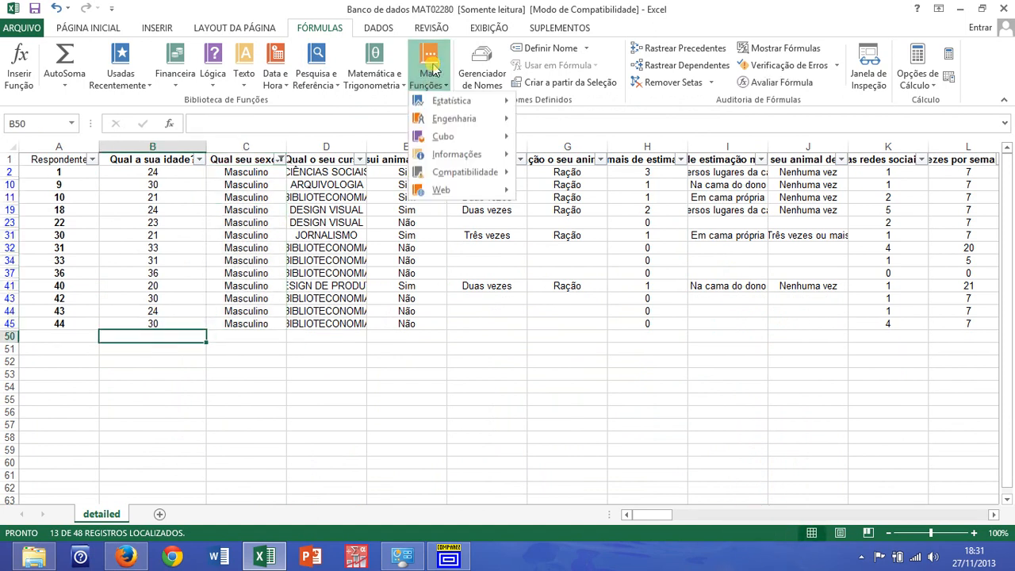
mouse_move(436, 108)
click(663, 198)
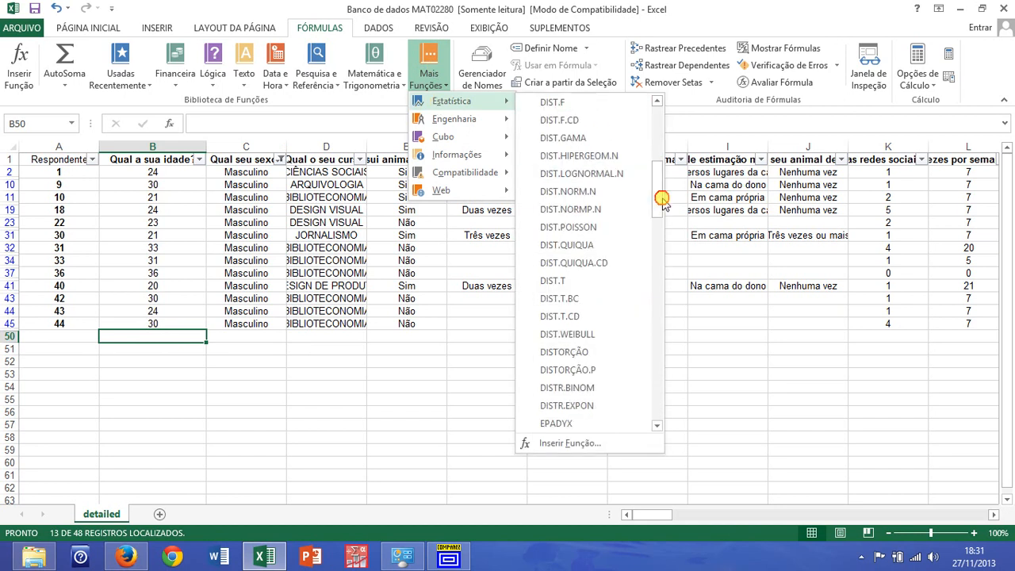
drag(662, 198, 652, 300)
click(590, 306)
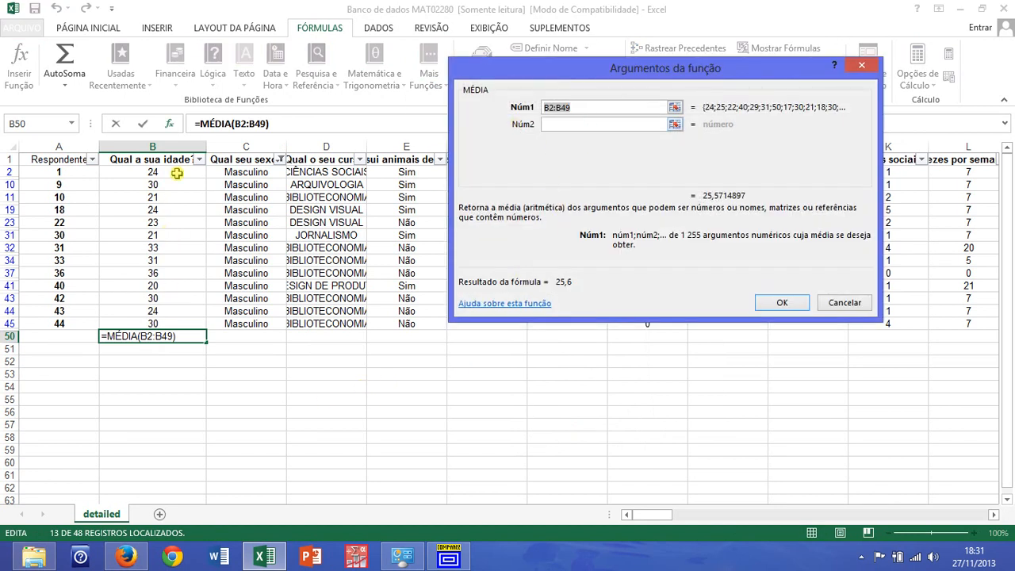
Set the first argument of MÉDIA in B50 to the range B2:B45 and accept the formula
click(673, 108)
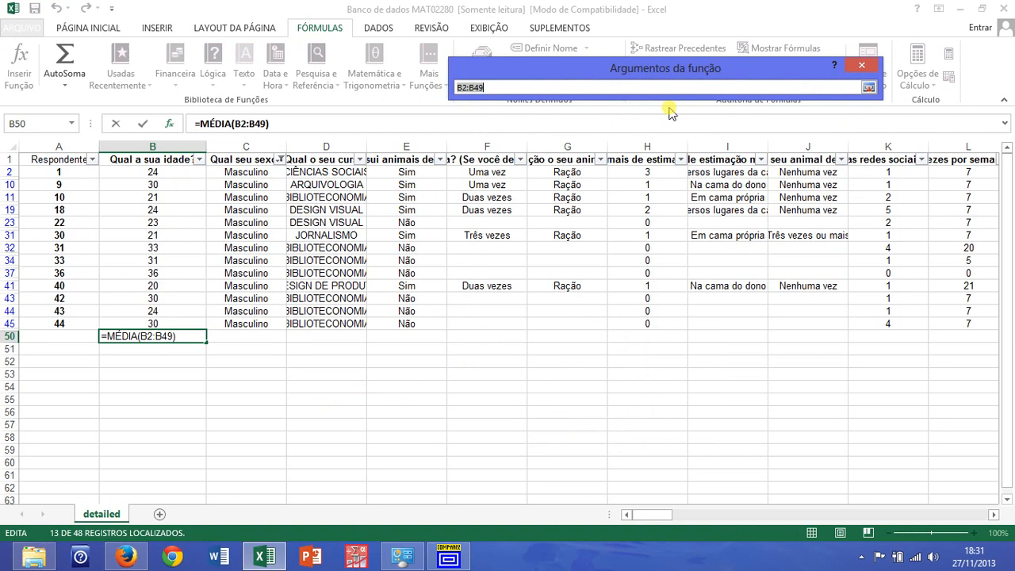
click(184, 172)
drag(184, 172, 181, 328)
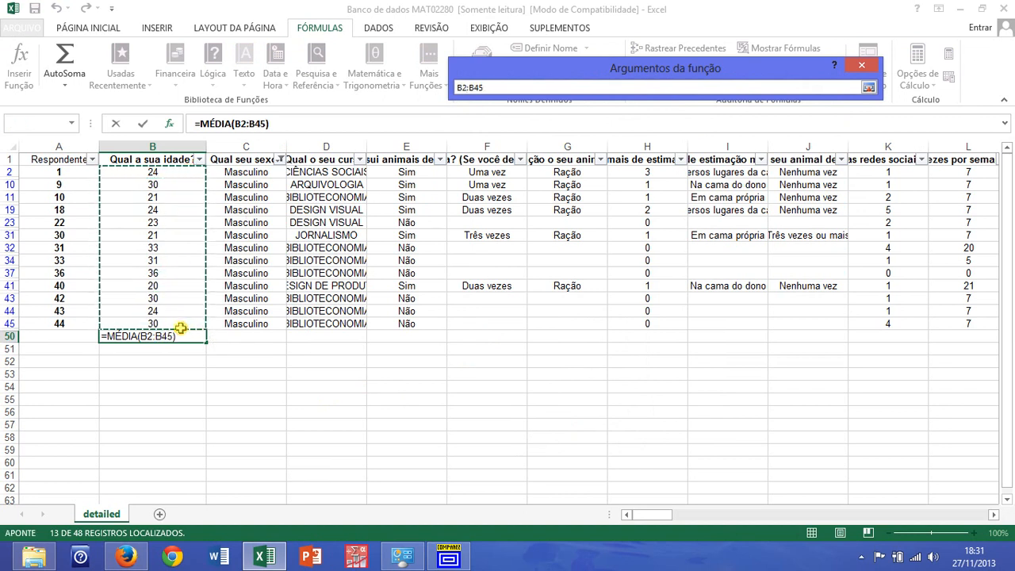
click(870, 87)
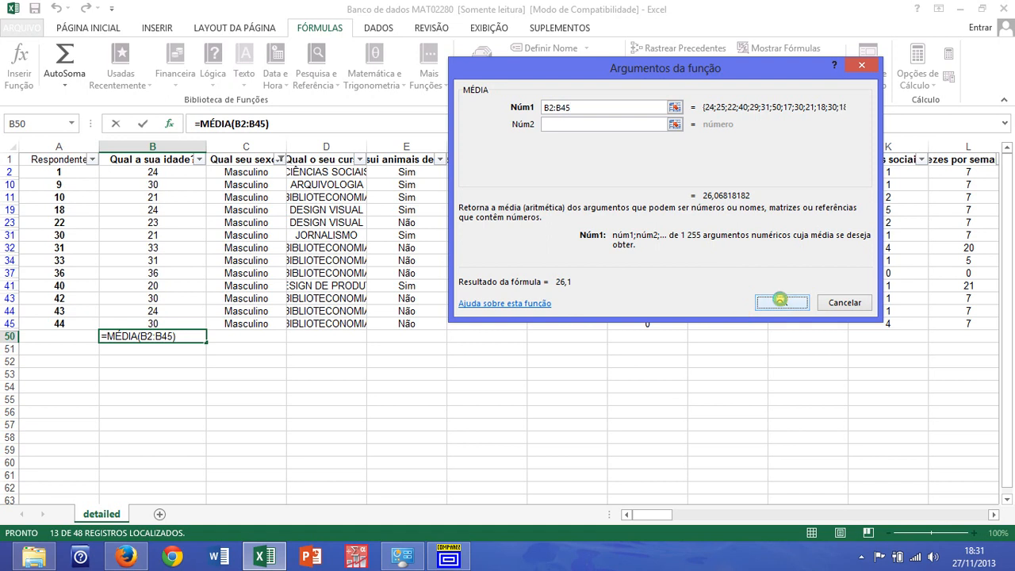
click(781, 301)
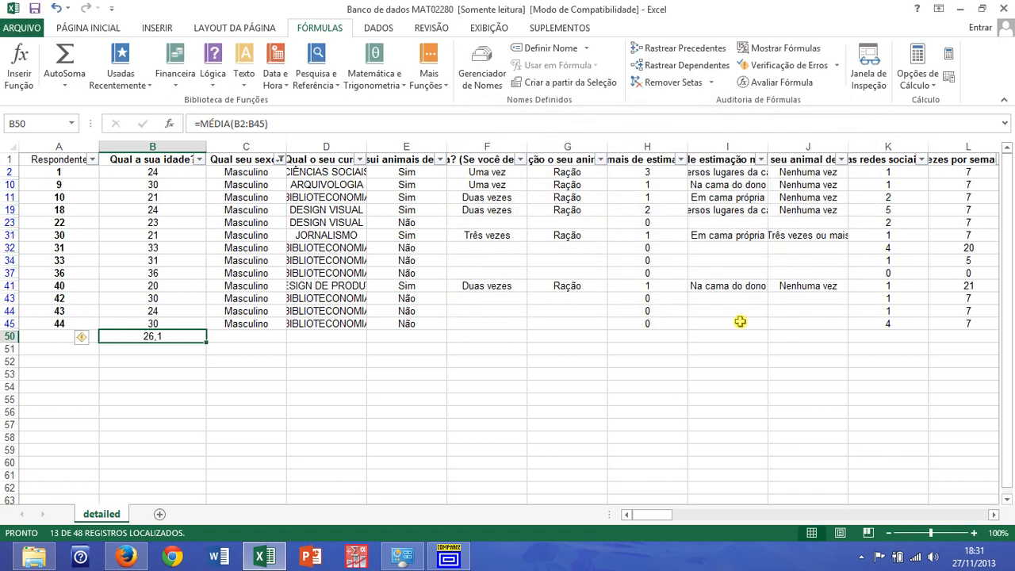
Insert the statistical function DESVPAD.A in cell B51, directly below the male age mean
click(172, 349)
click(435, 97)
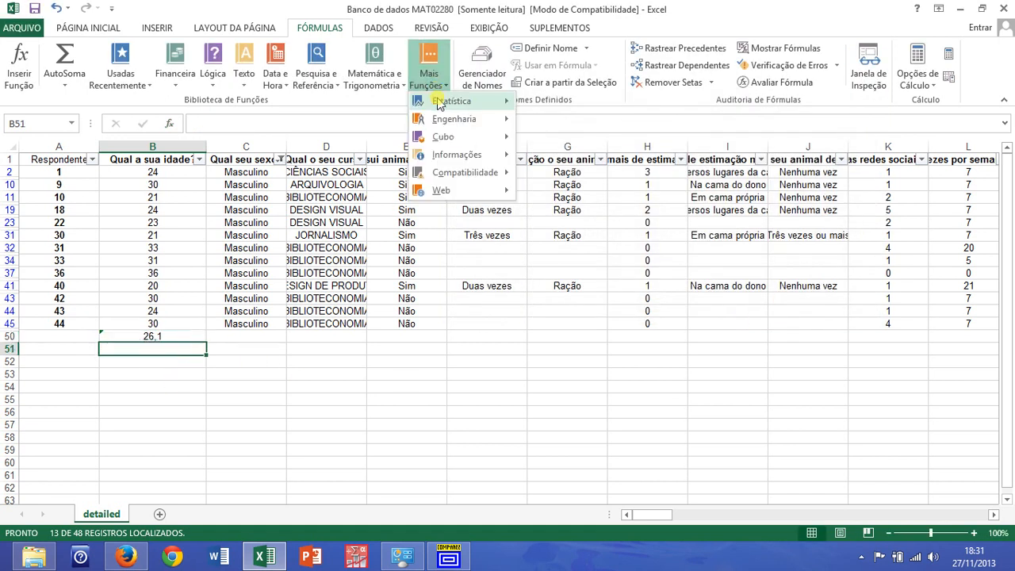
mouse_move(436, 102)
drag(660, 152, 658, 173)
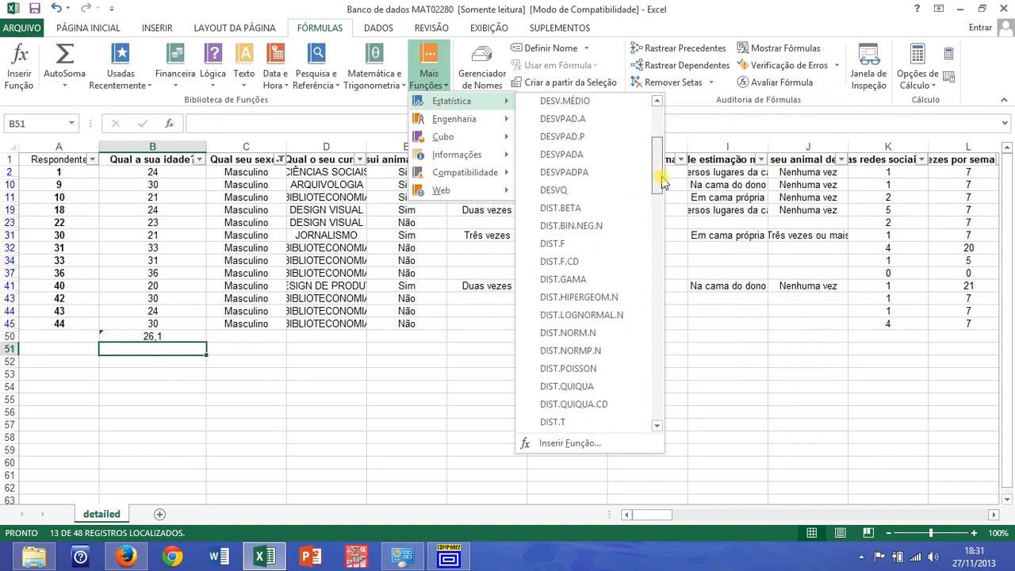
click(596, 123)
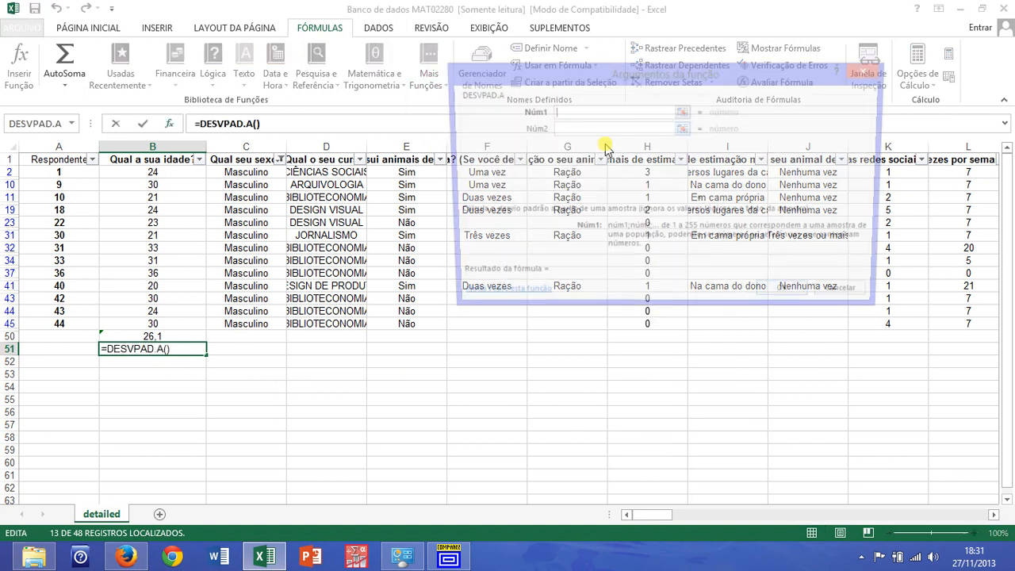
Set the first argument of DESVPAD.A in B51 to the range B2:B45 and accept the formula
click(684, 111)
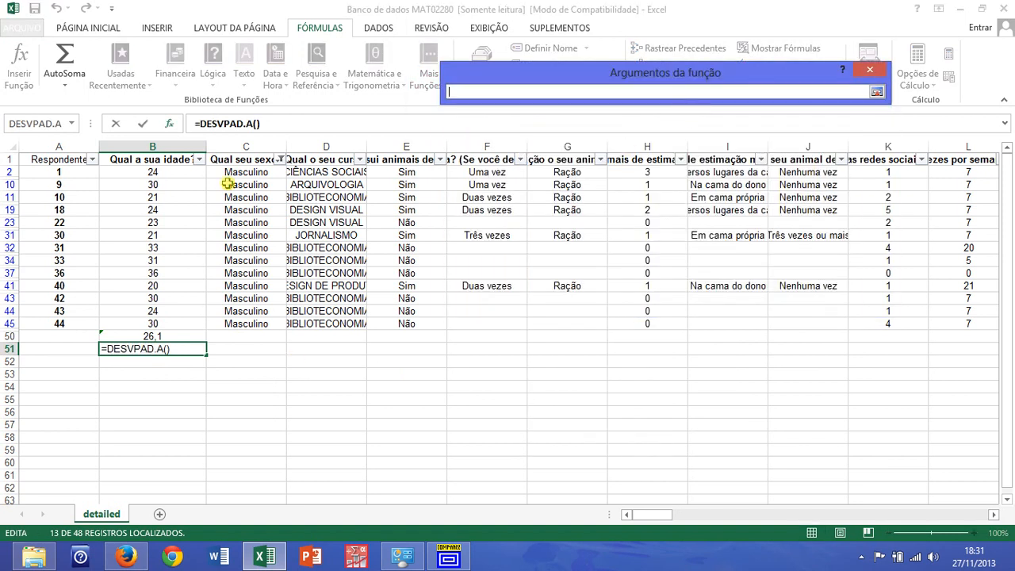
drag(177, 172, 170, 329)
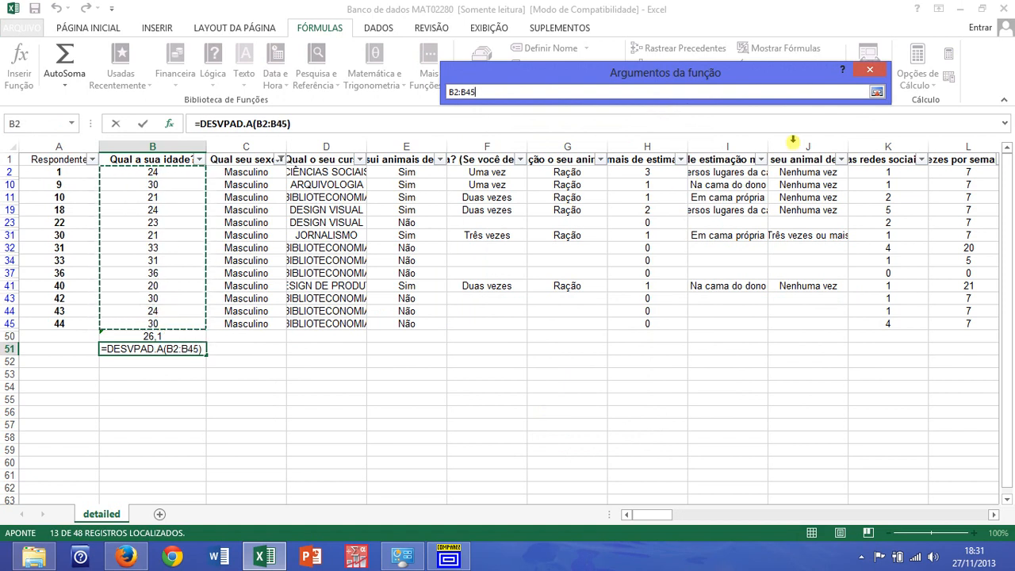
click(879, 93)
click(796, 295)
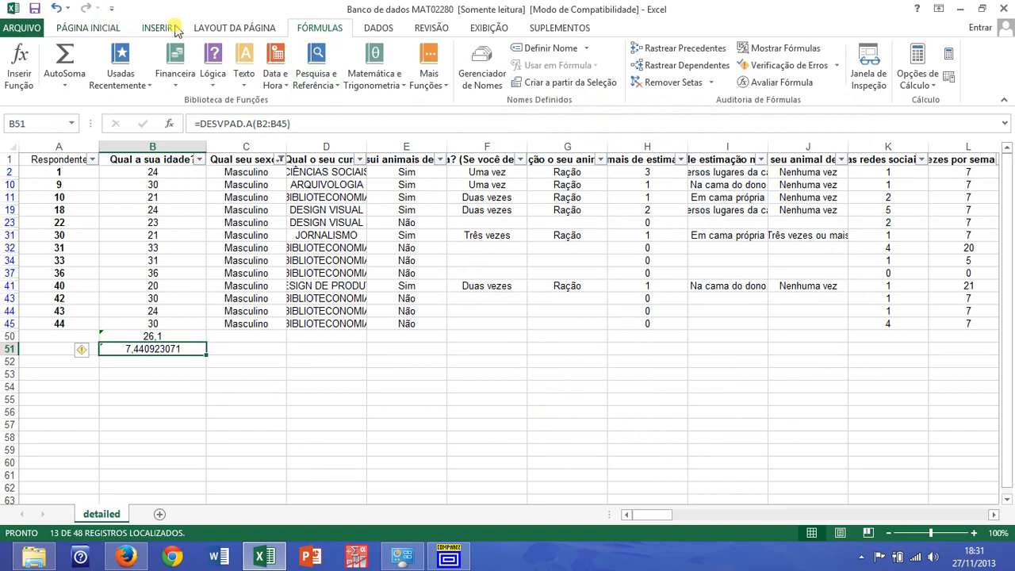
Reduce the standard deviation in cell B51 to one decimal place
click(111, 29)
click(579, 78)
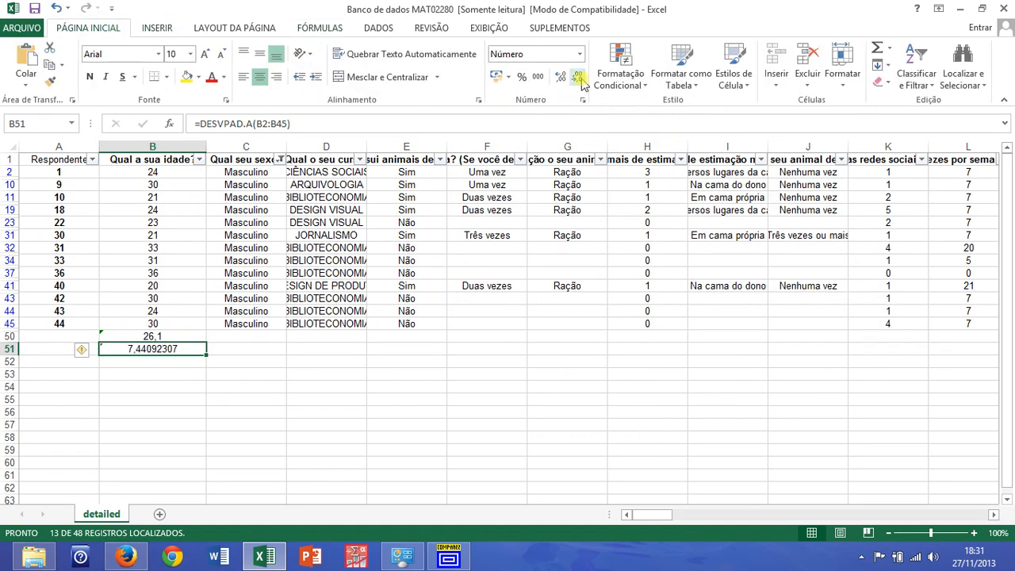
click(579, 78)
click(580, 78)
click(580, 77)
click(580, 77)
click(580, 77)
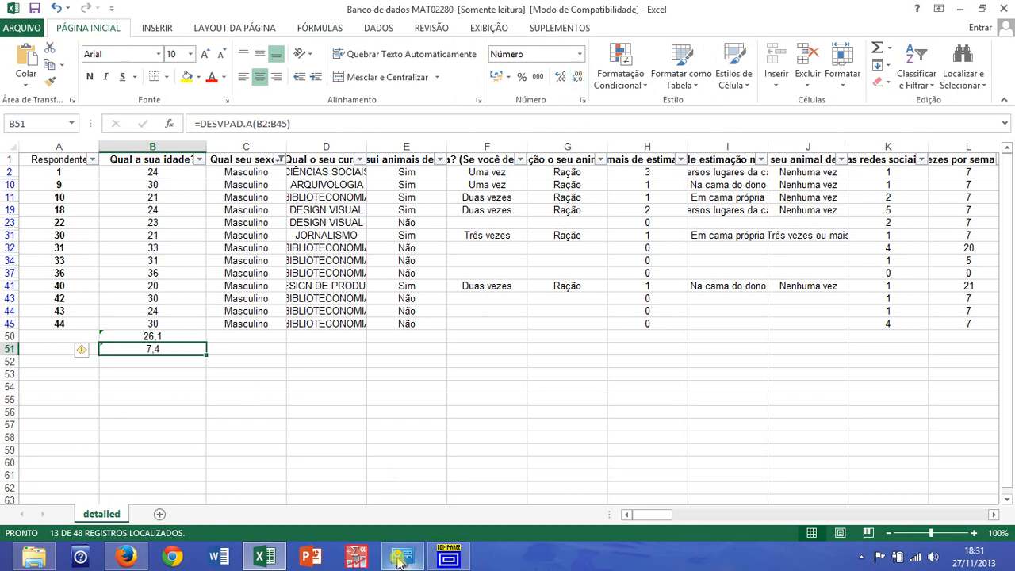
Switch to Compare2, enter group B with mean 26.1, sample size 13 and standard deviation 7.4, and run the comparison
click(464, 561)
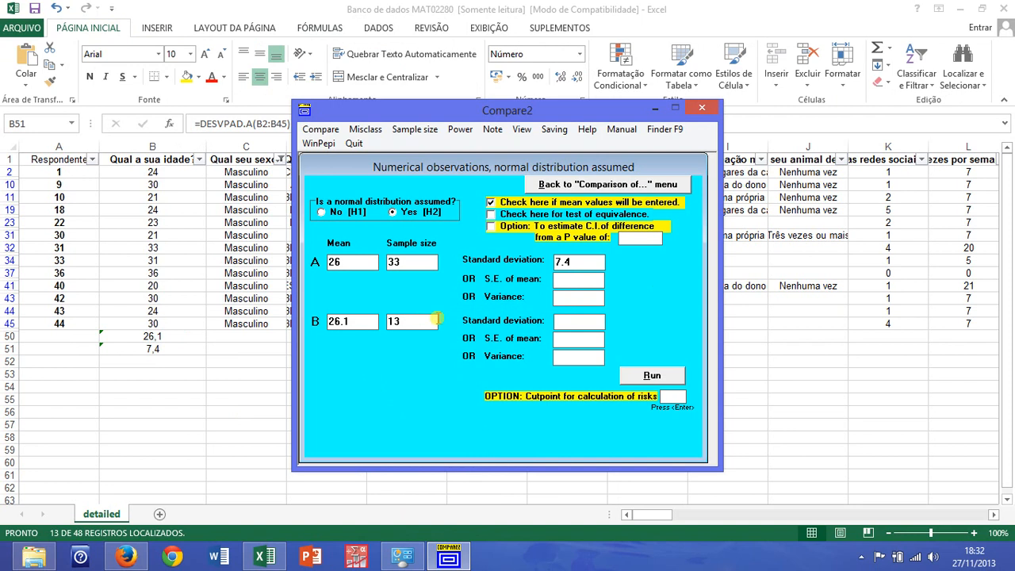
text(7.4)
click(671, 379)
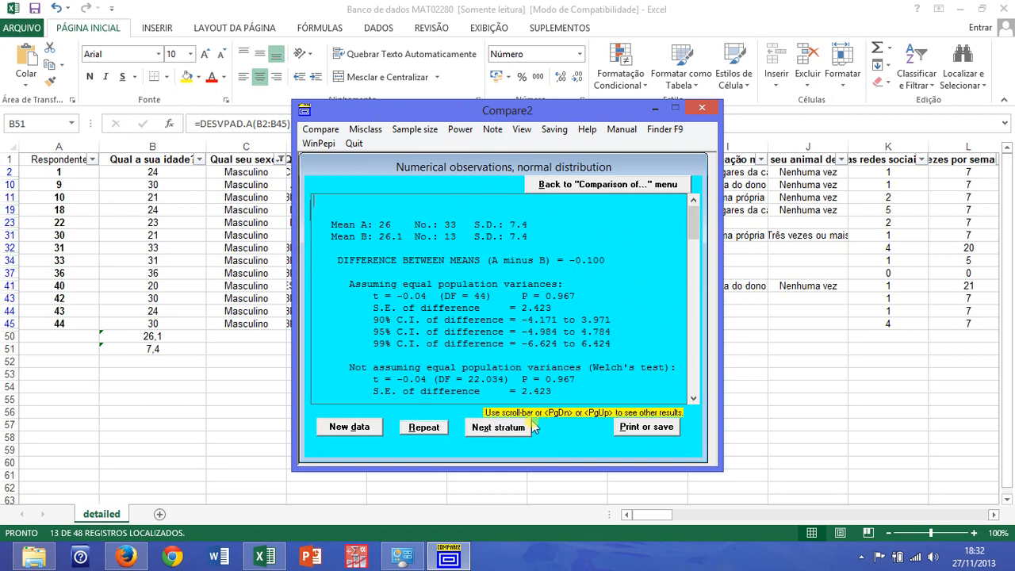
Examine the t-test result and its P value under the assumption of equal population variances
drag(348, 285, 588, 292)
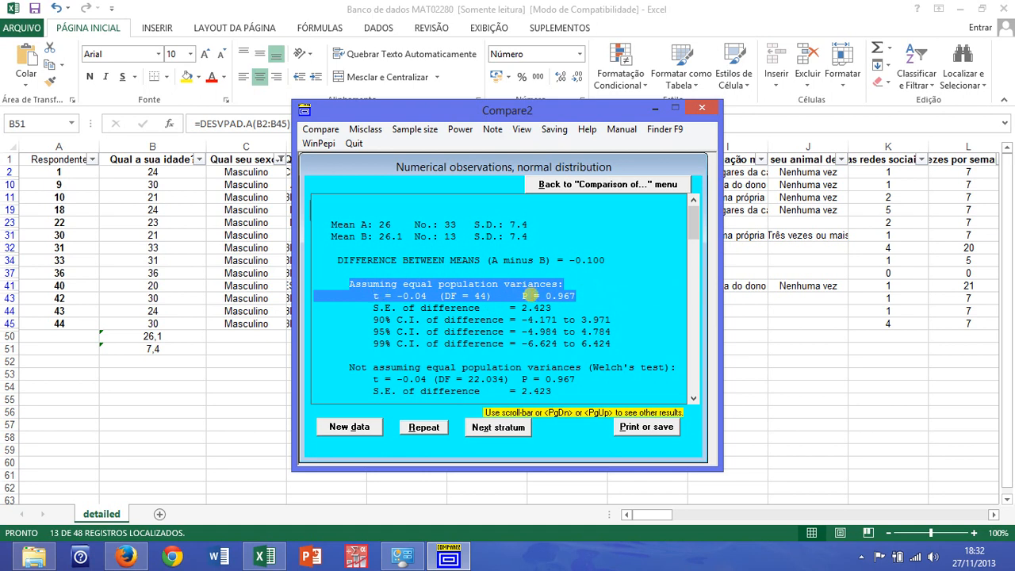
click(517, 295)
drag(516, 296, 578, 299)
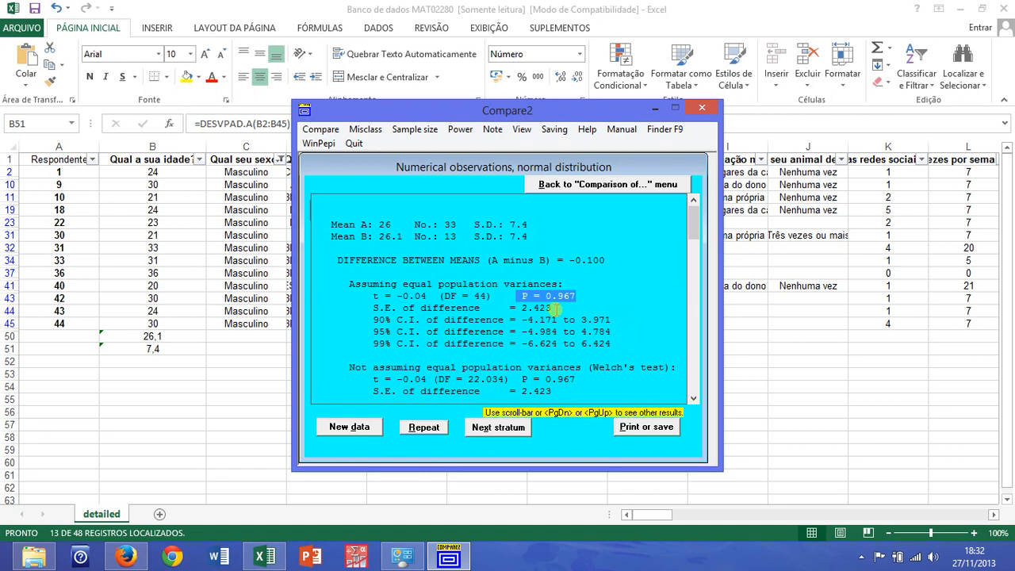